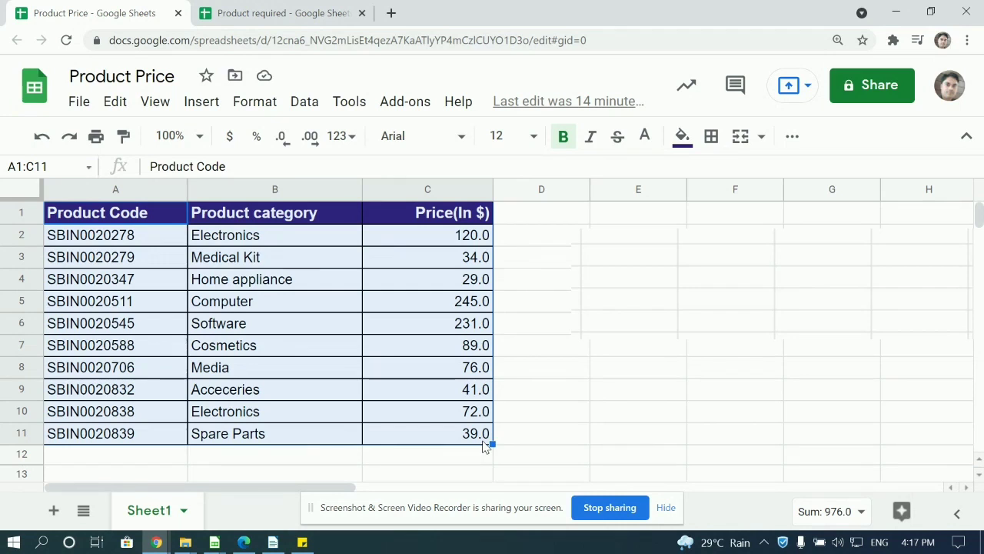
Switch to the Product required spreadsheet and select cell B2 for the first price.
left_click(279, 7)
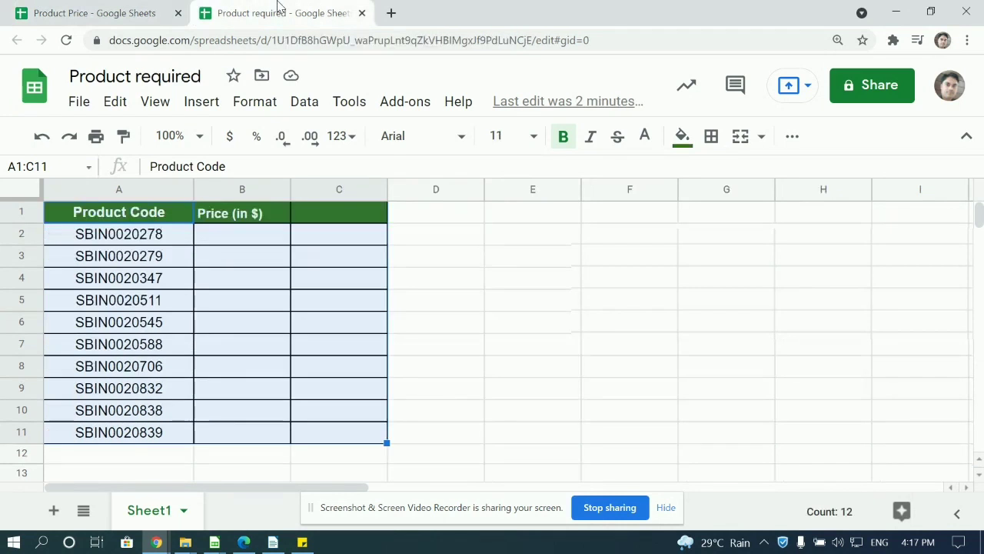
left_click(247, 234)
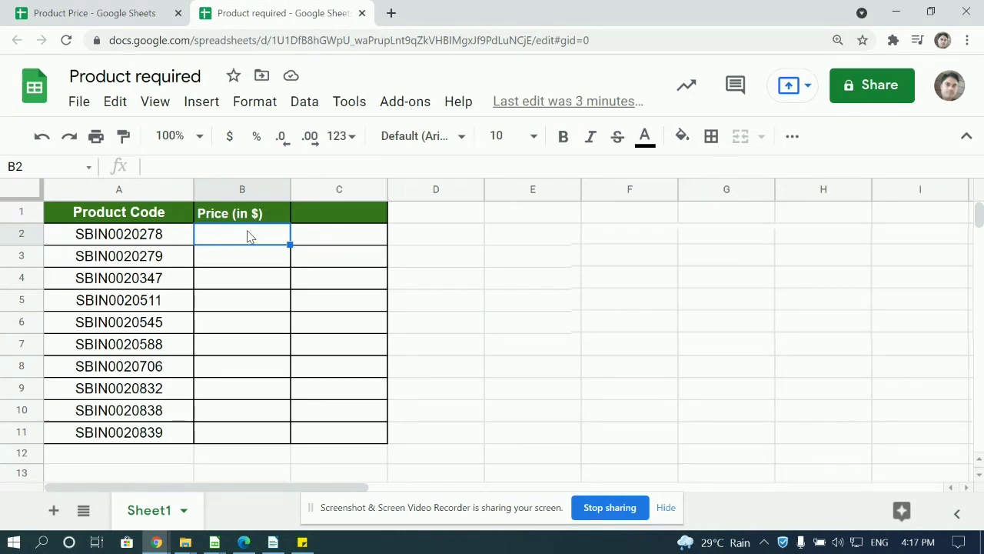
type("=vlookup")
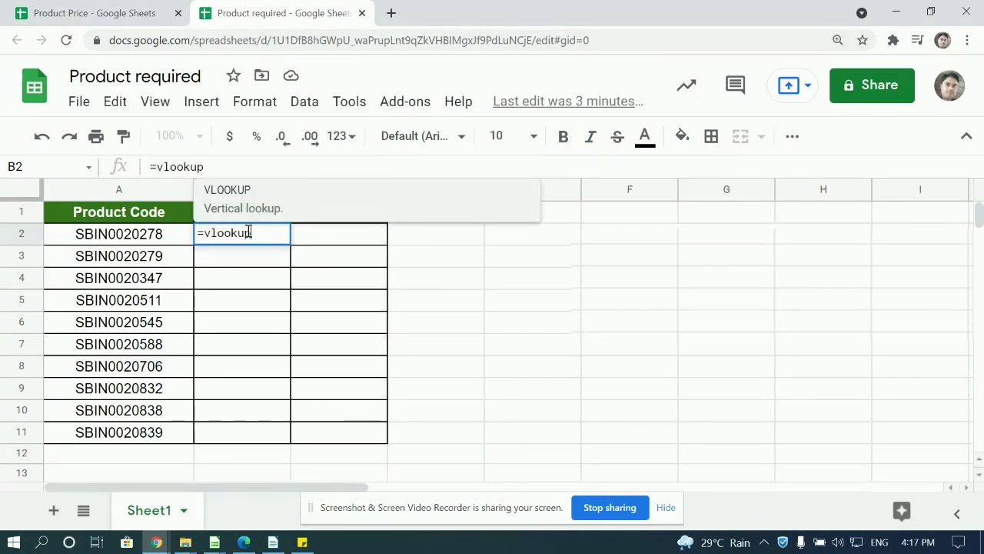
key("Tab")
type("A2,")
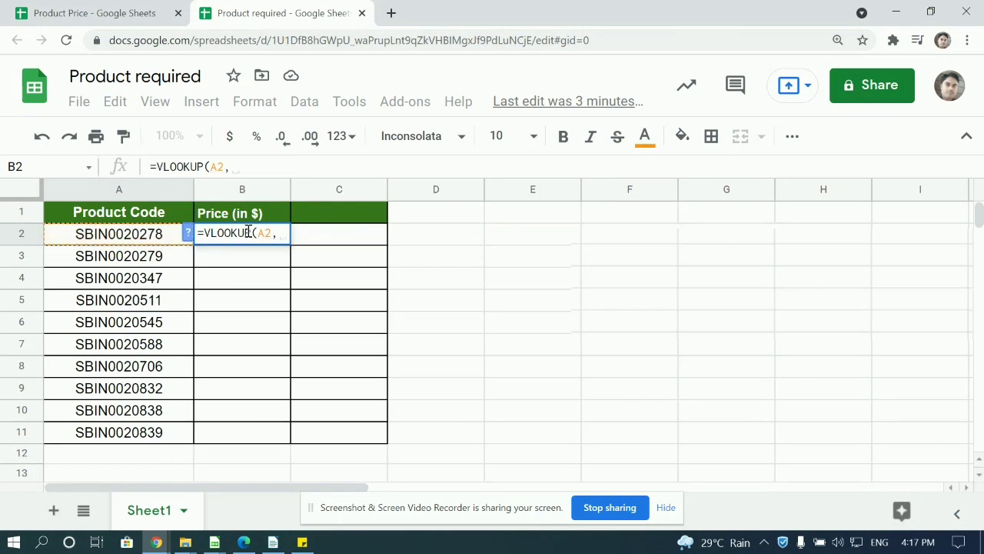
left_click(130, 11)
left_click(121, 216)
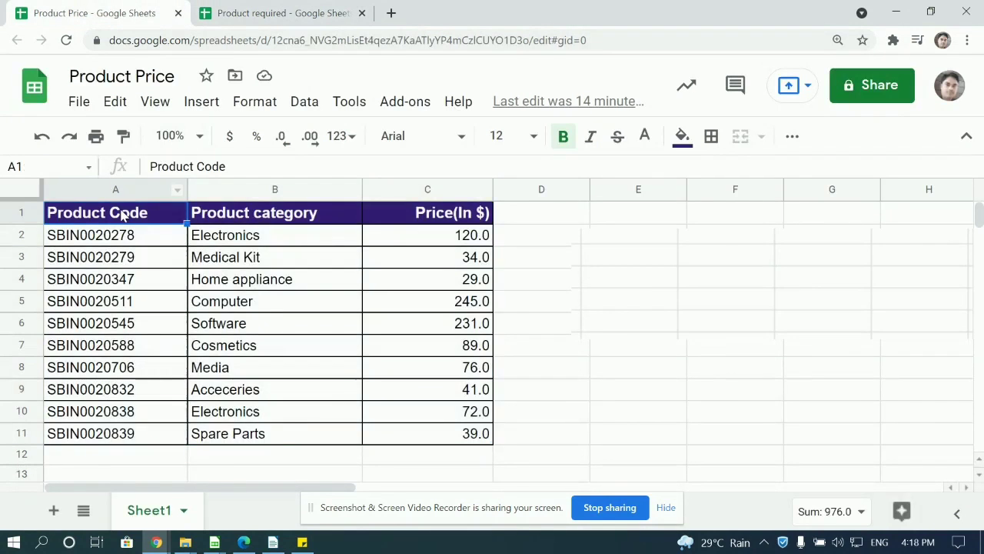
left_click_drag(121, 215, 436, 433)
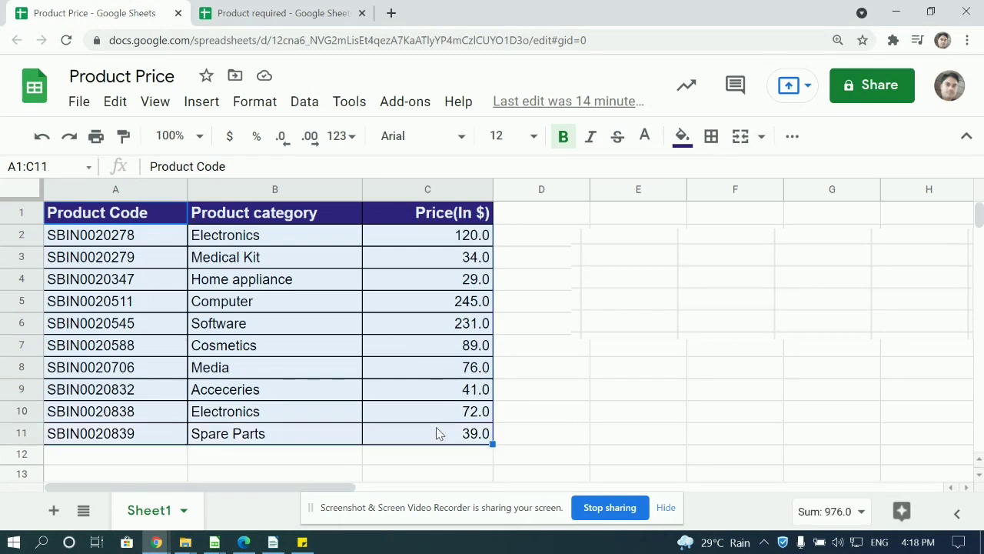
type(",")
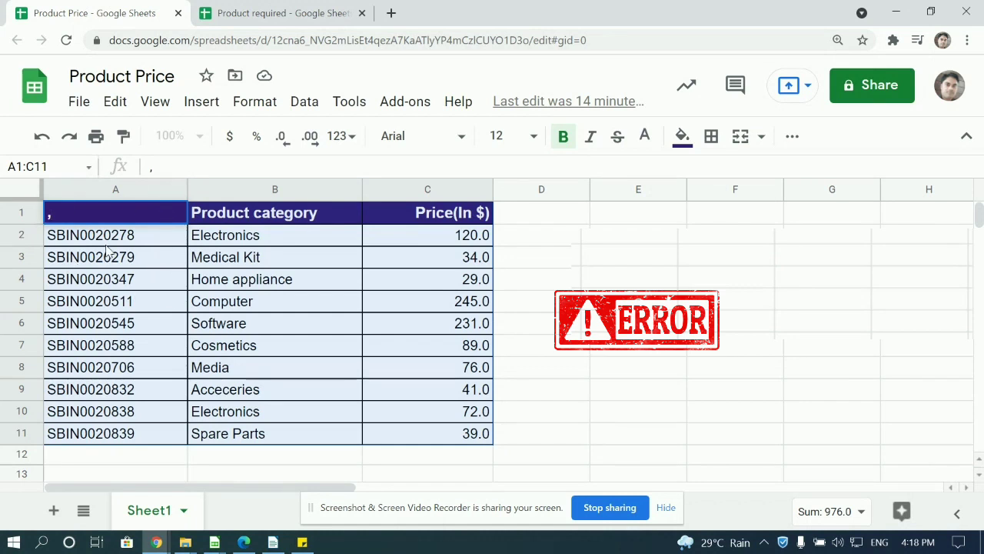
key("ctrl+z")
left_click(282, 10)
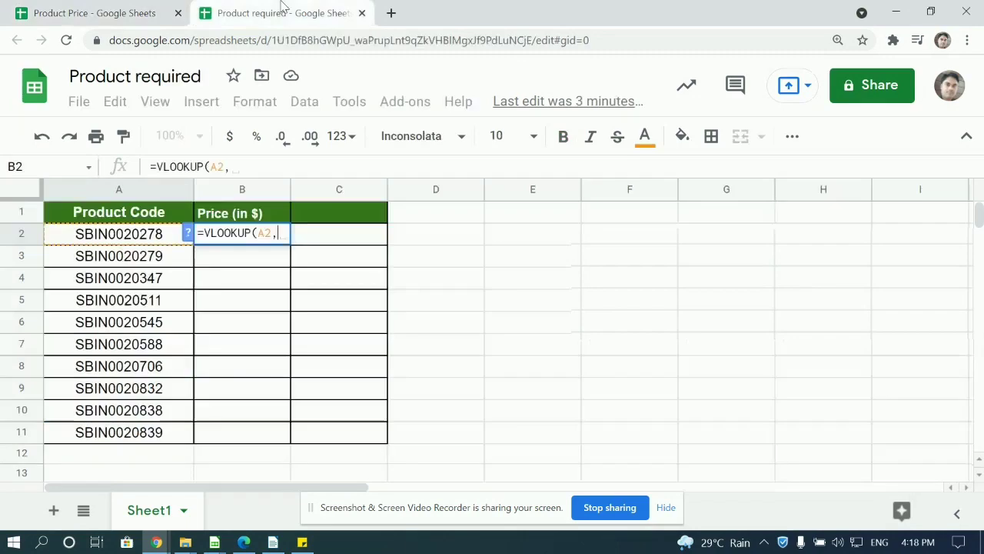
key("Escape")
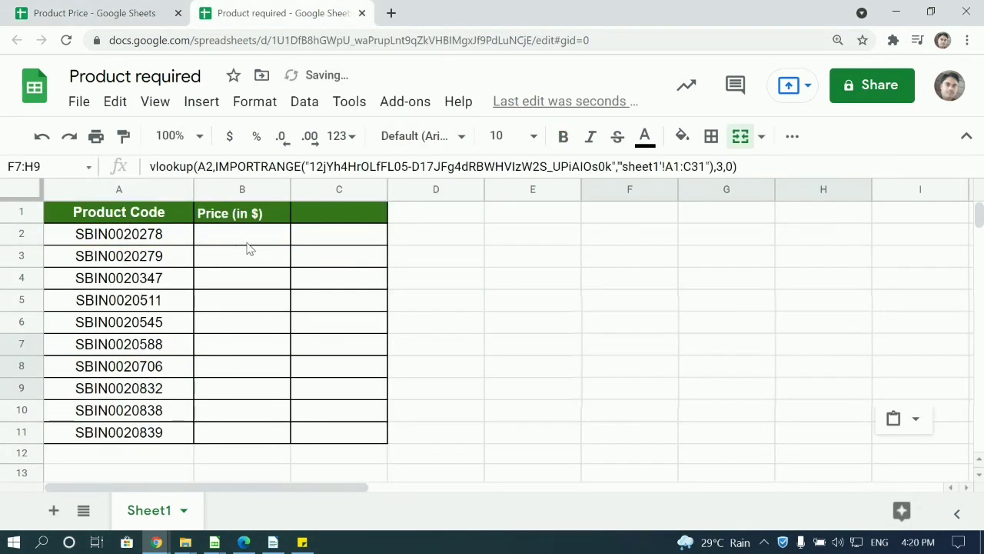
key("Escape")
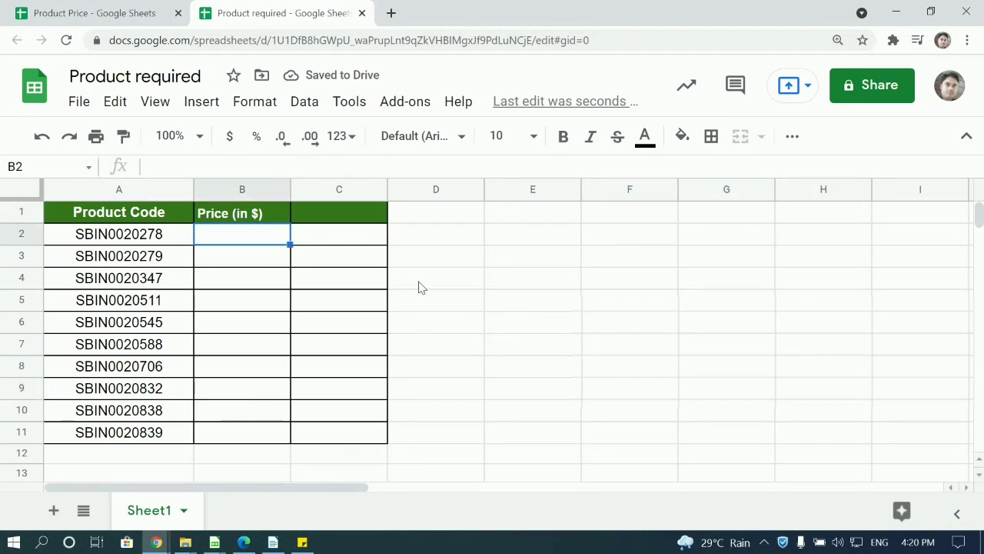
Copy the Product Price spreadsheet ID (between /d/ and /edit) from the address bar.
left_click(93, 8)
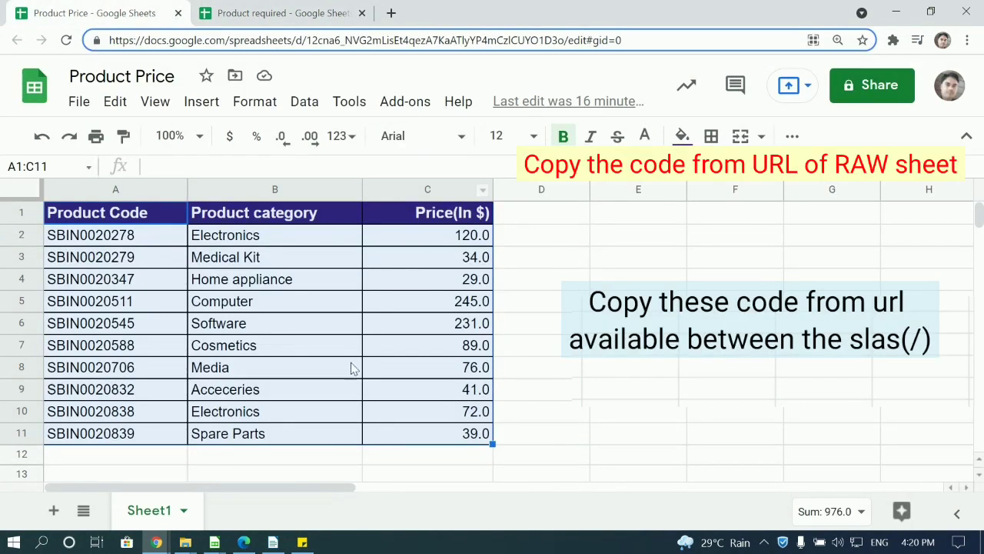
left_click(330, 304)
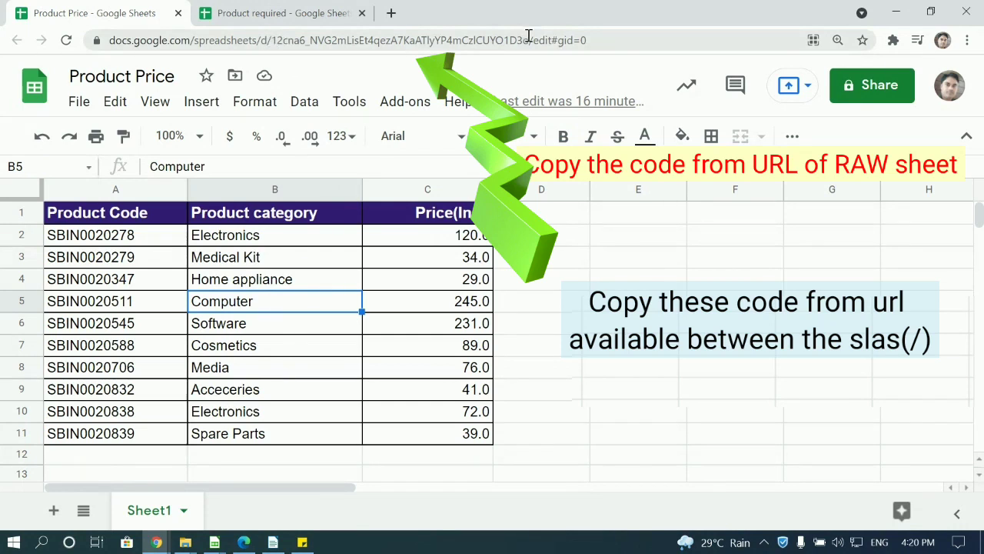
left_click(273, 41)
left_click(273, 42)
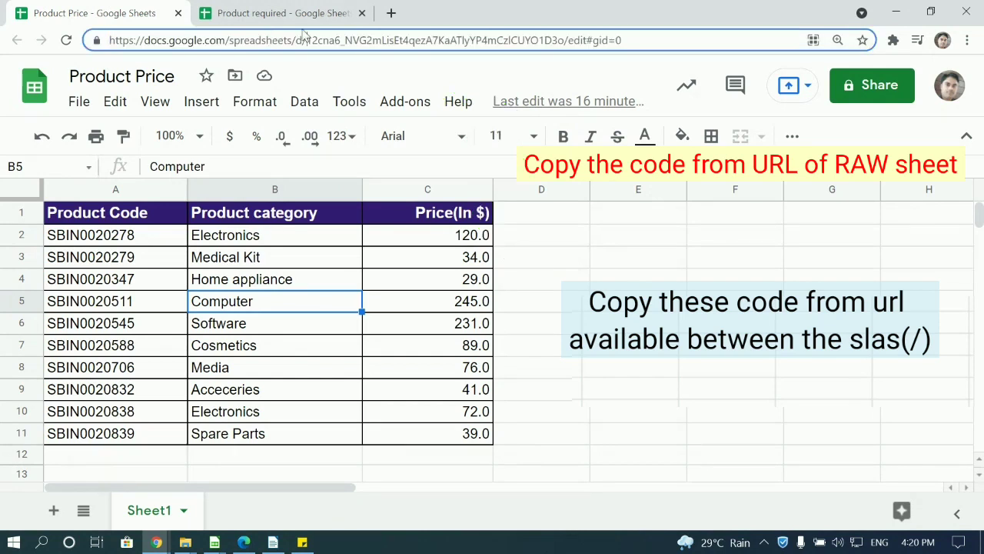
left_click_drag(306, 40, 565, 40)
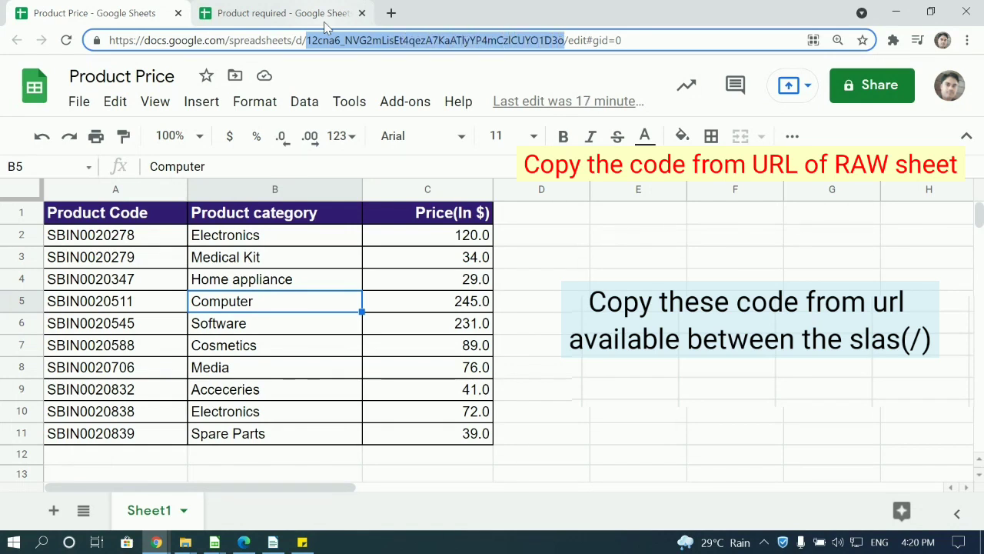
right_click(408, 42)
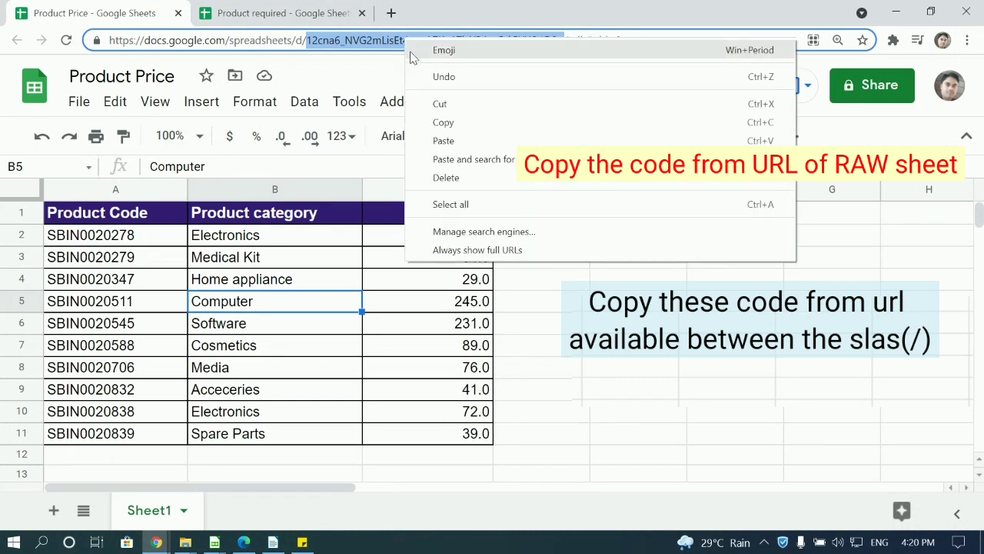
left_click(445, 122)
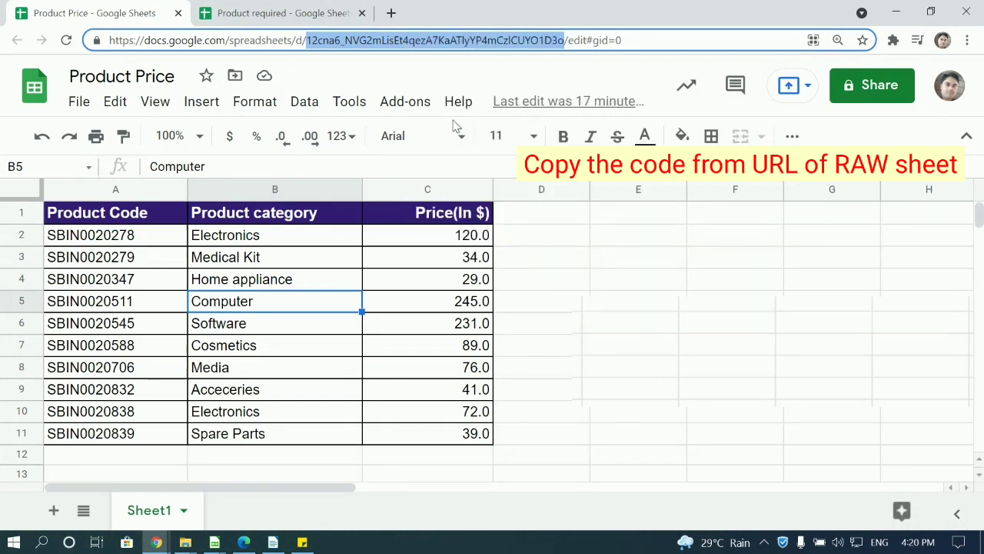
left_click(604, 42)
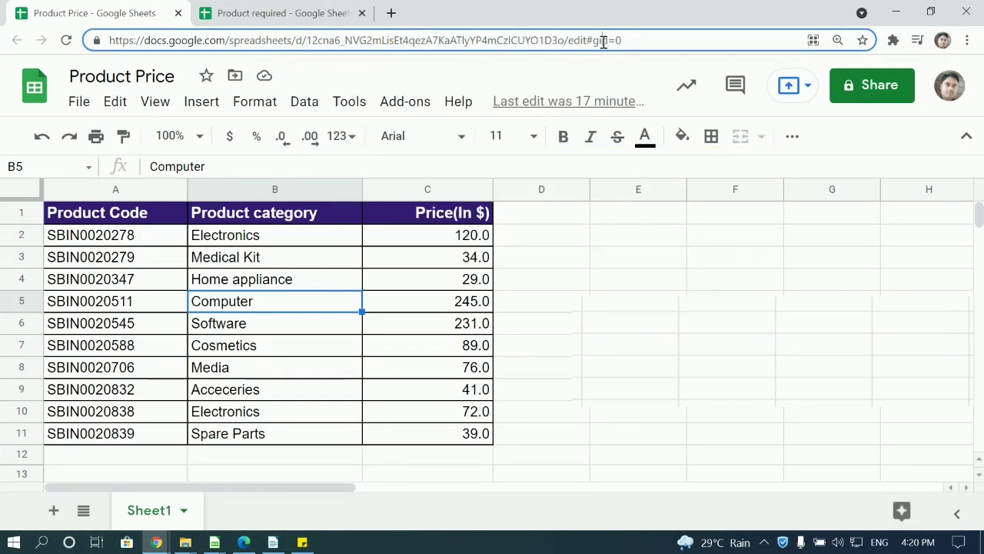
left_click(304, 11)
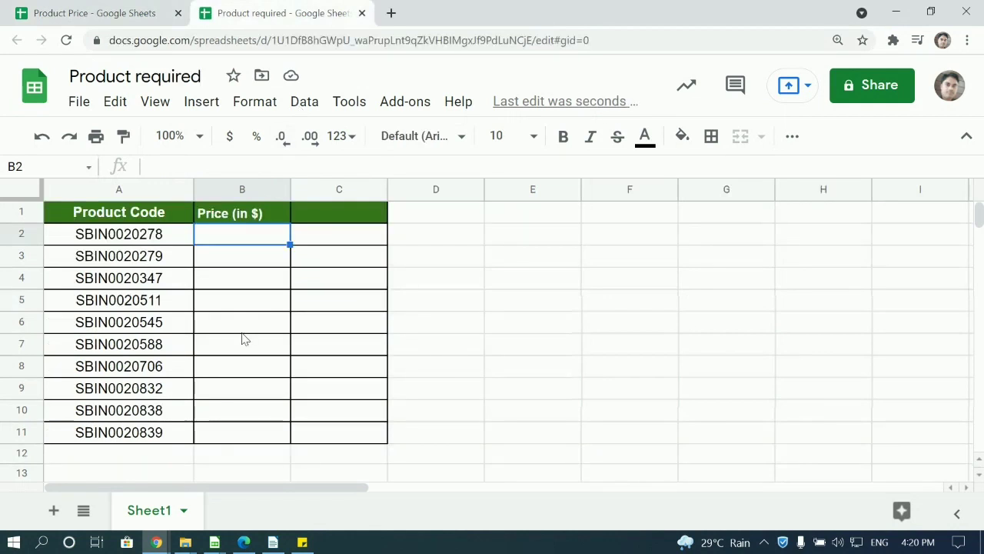
In B2, start =IMPORTRANGE(" with the pasted Product Price ID, a closing quote and a comma.
type("=impor")
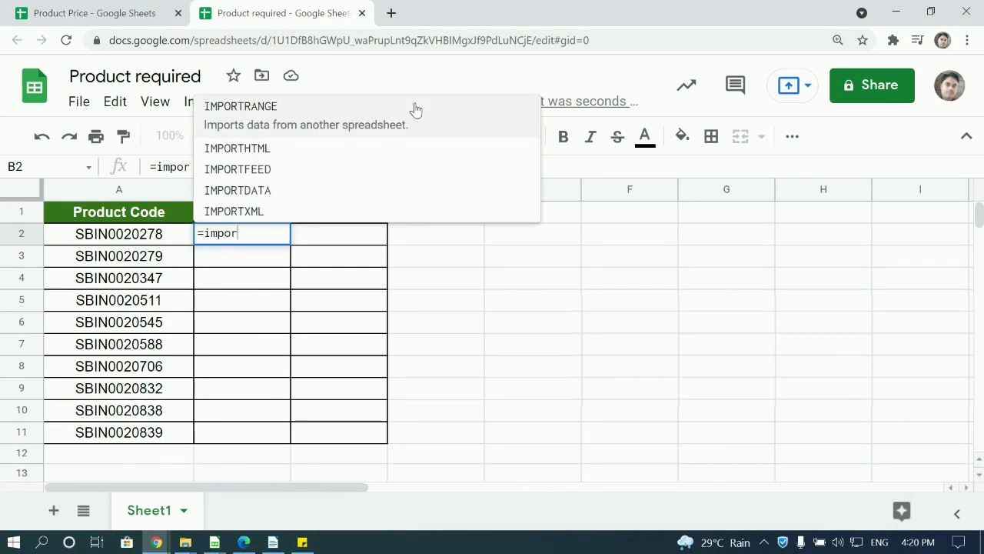
left_click(451, 116)
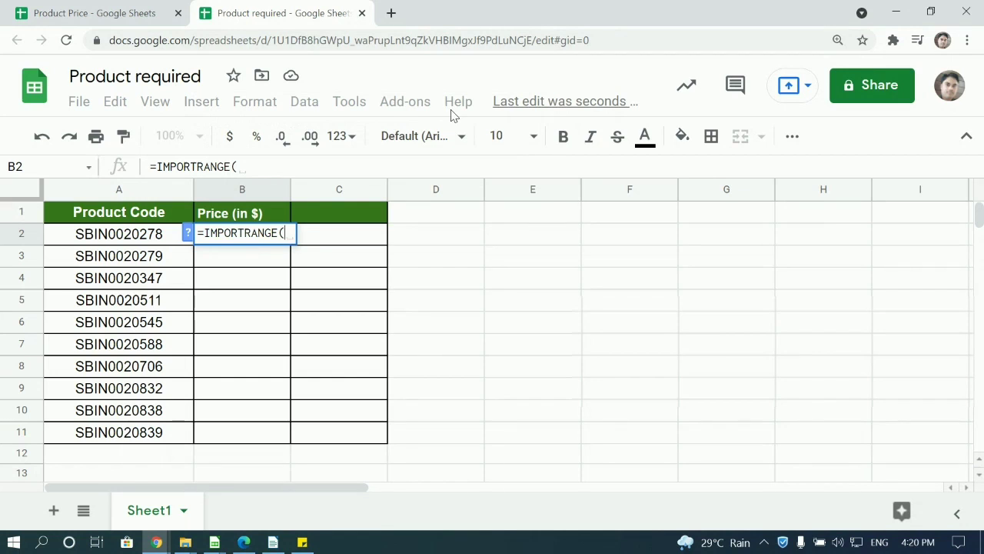
type("\"")
key("ctrl+v")
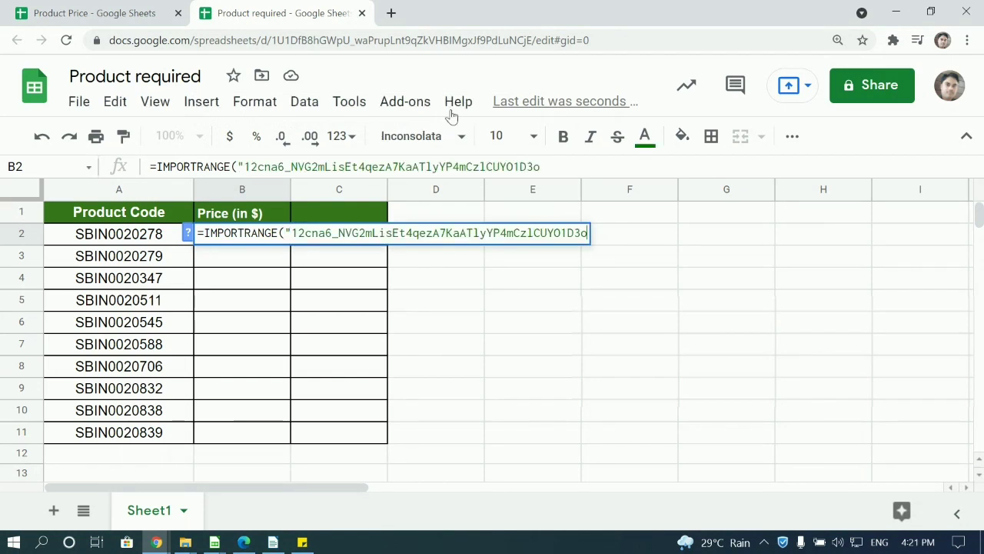
type("\"")
type(",")
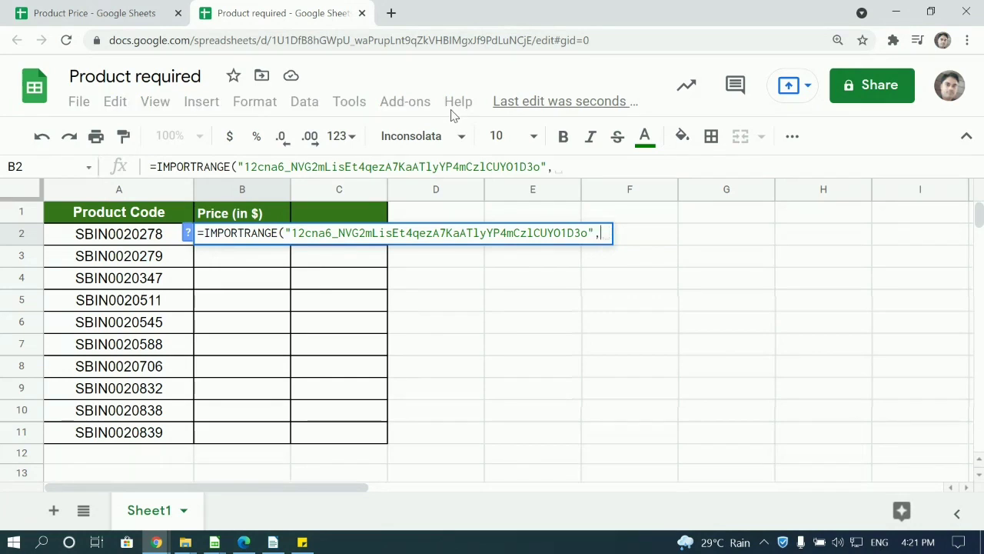
type("\"")
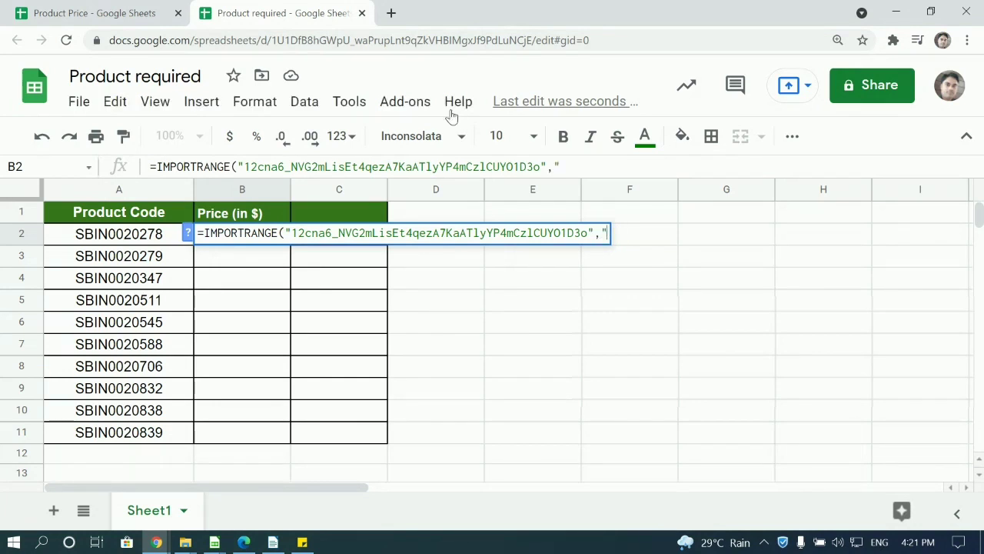
left_click(111, 9)
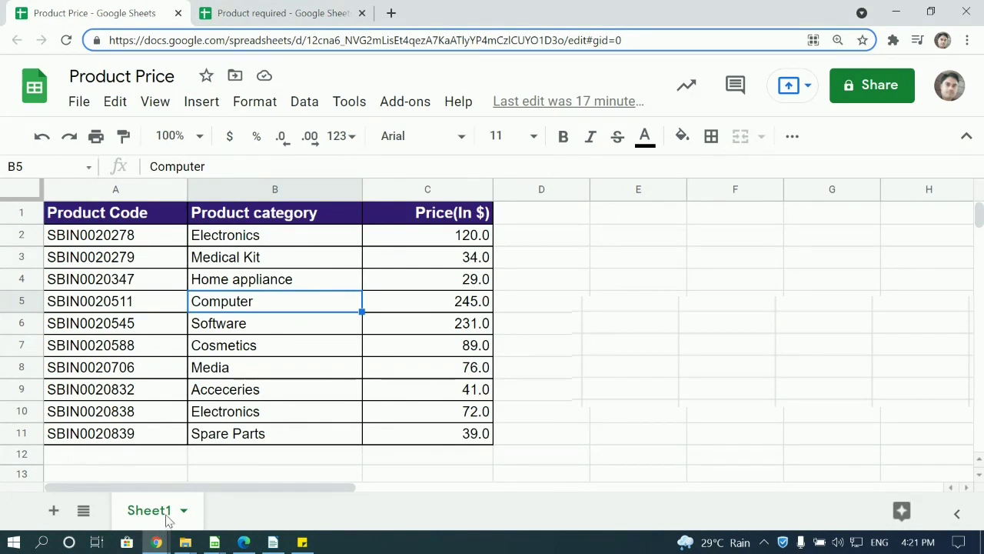
Rename the Product Price spreadsheet's Sheet1 to Data.
right_click(151, 514)
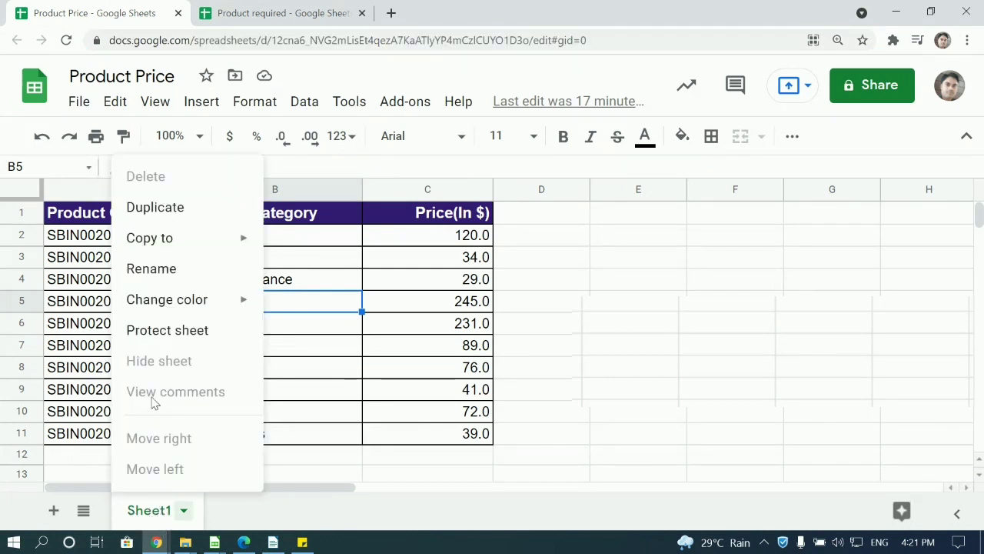
left_click(172, 268)
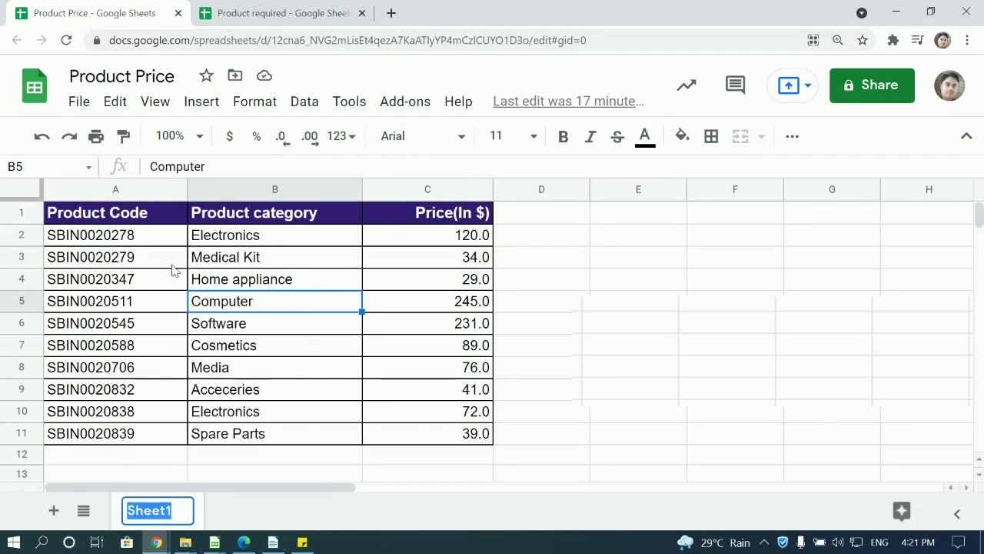
type("Data")
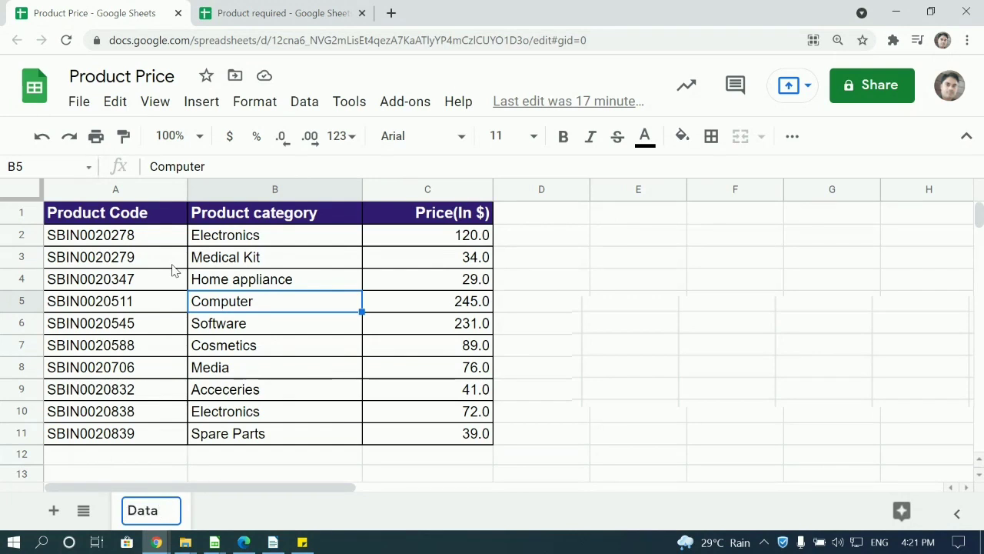
left_click(569, 285)
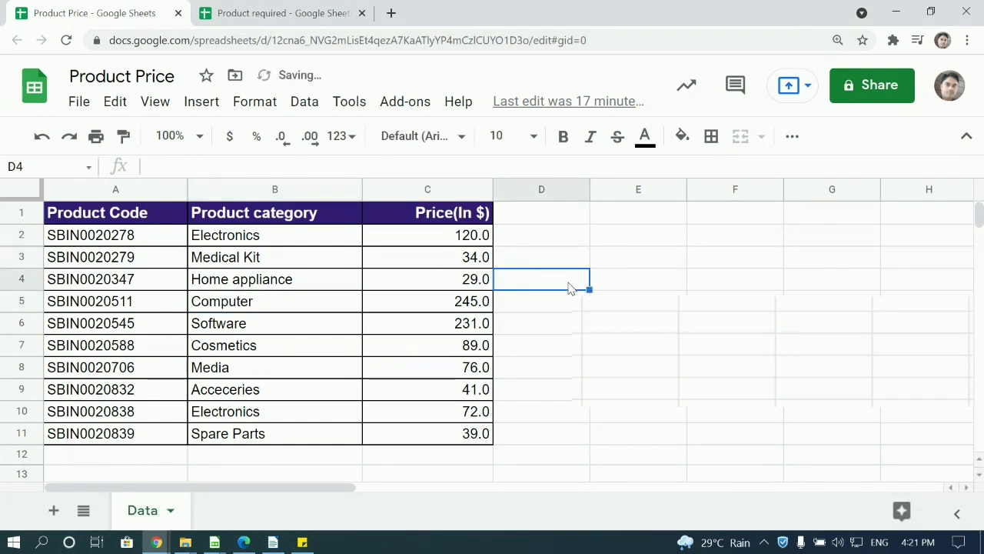
Add an opening apostrophe to B2's range argument, then view the renamed Data sheet.
left_click(264, 10)
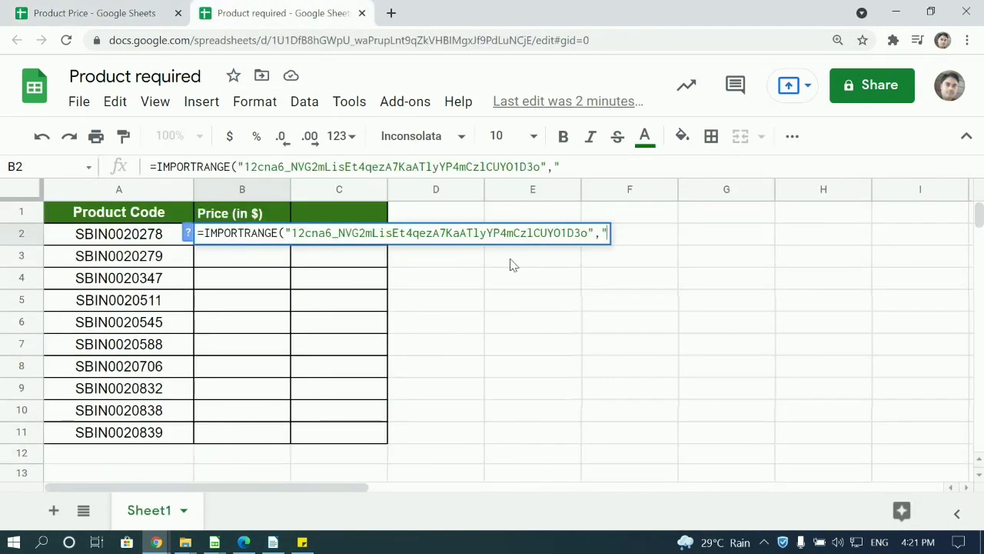
type("'")
left_click(94, 12)
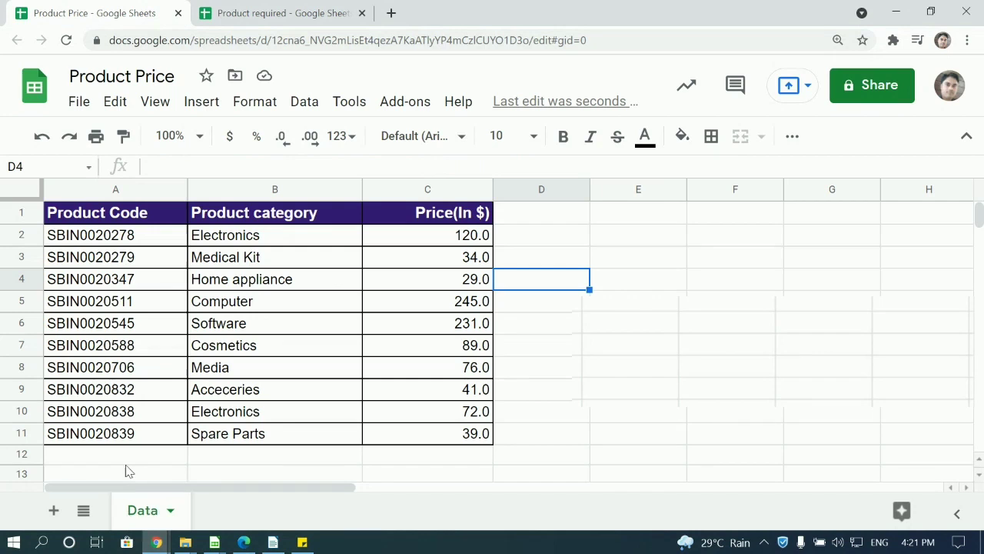
Finish B2's IMPORTRANGE with the range string 'Data'!A2 and closing parentheses.
left_click(324, 8)
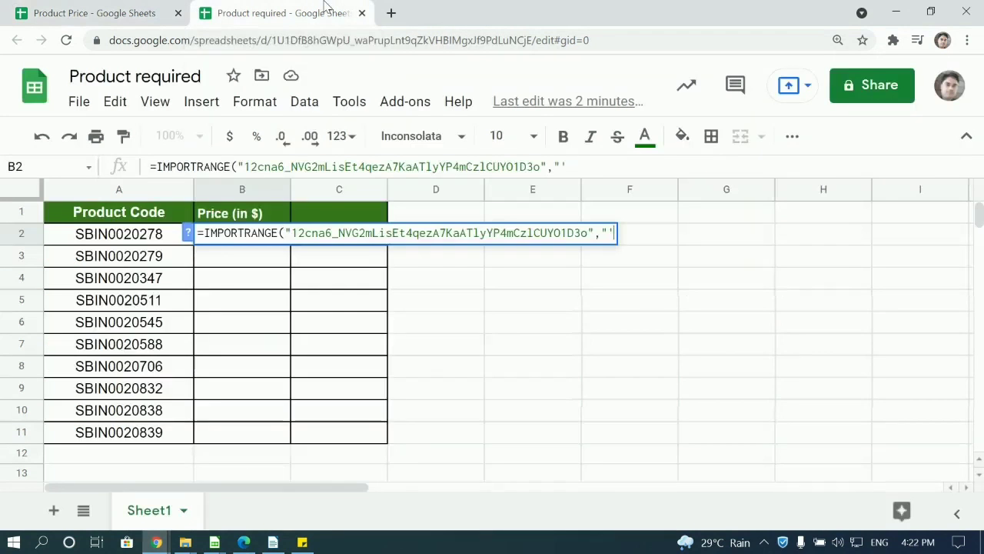
type("Data")
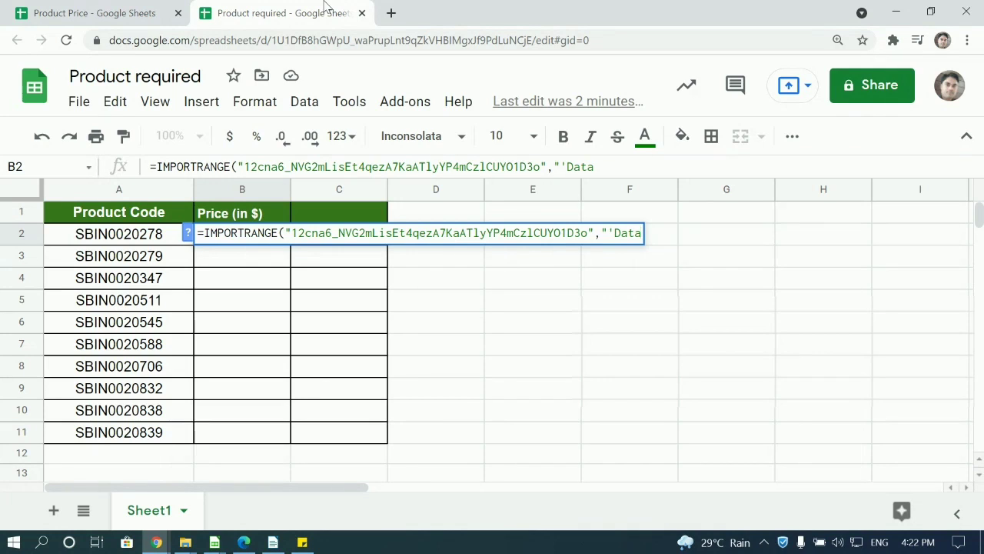
type("'!A2")
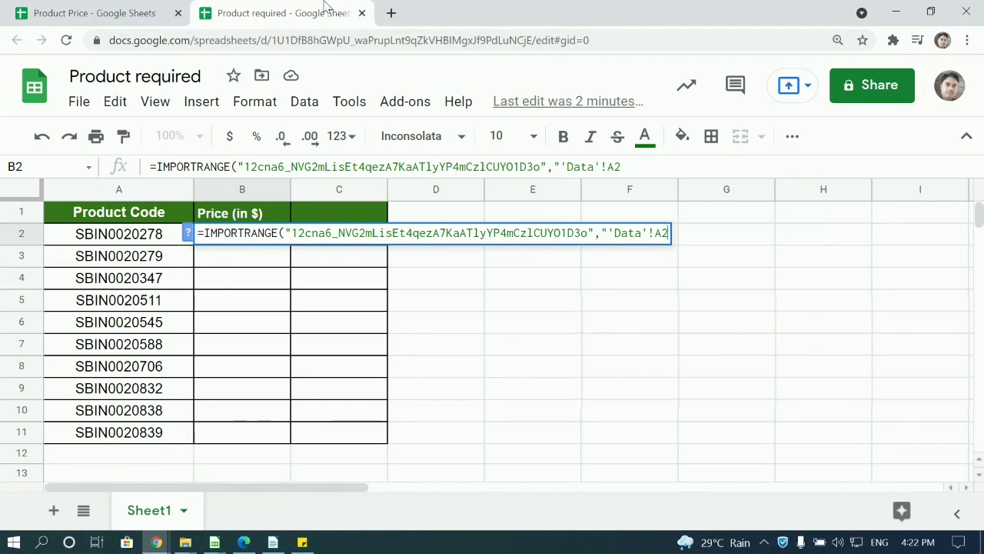
type("\")")
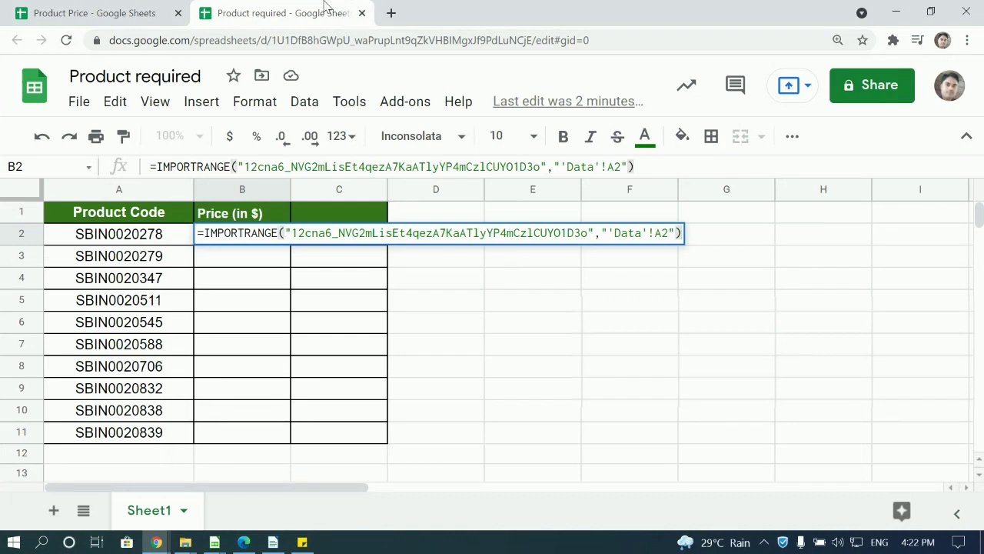
Enter B2's formula and allow access so it shows SBIN0020278, then recheck it.
key("Return")
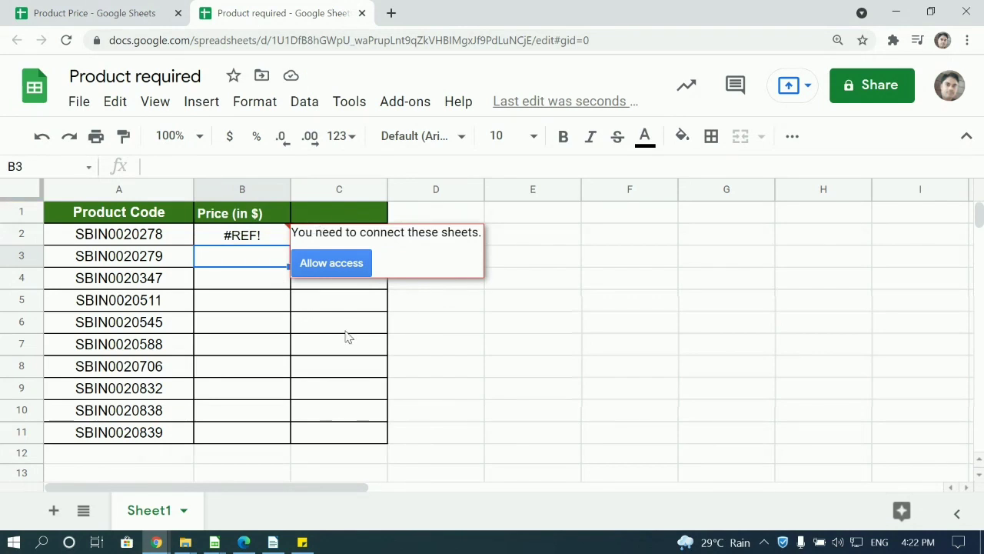
left_click(333, 266)
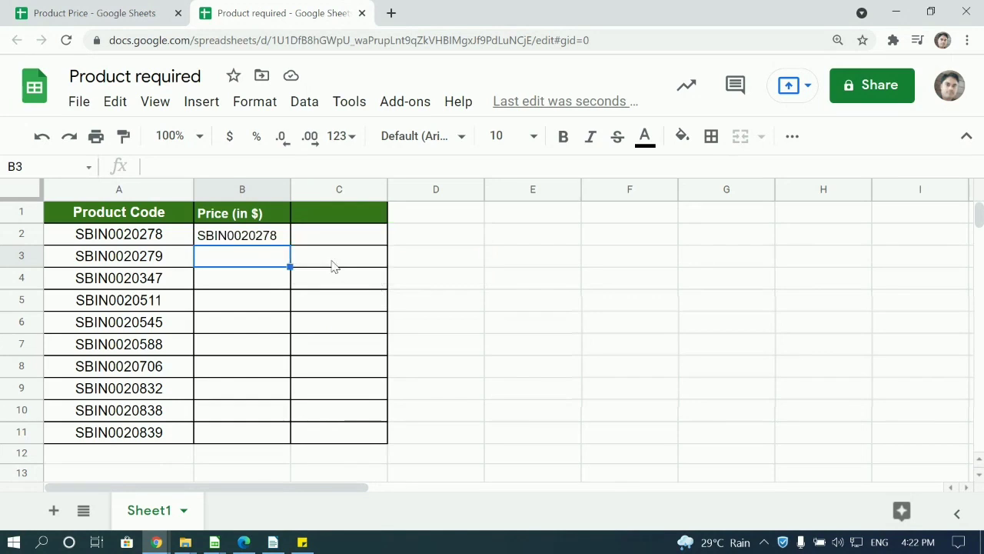
key("Up")
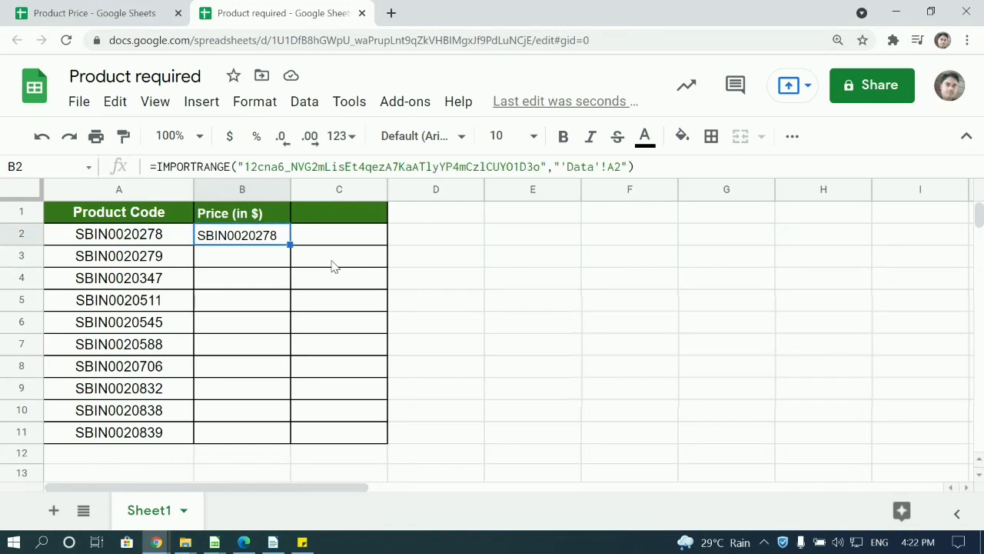
key("Down")
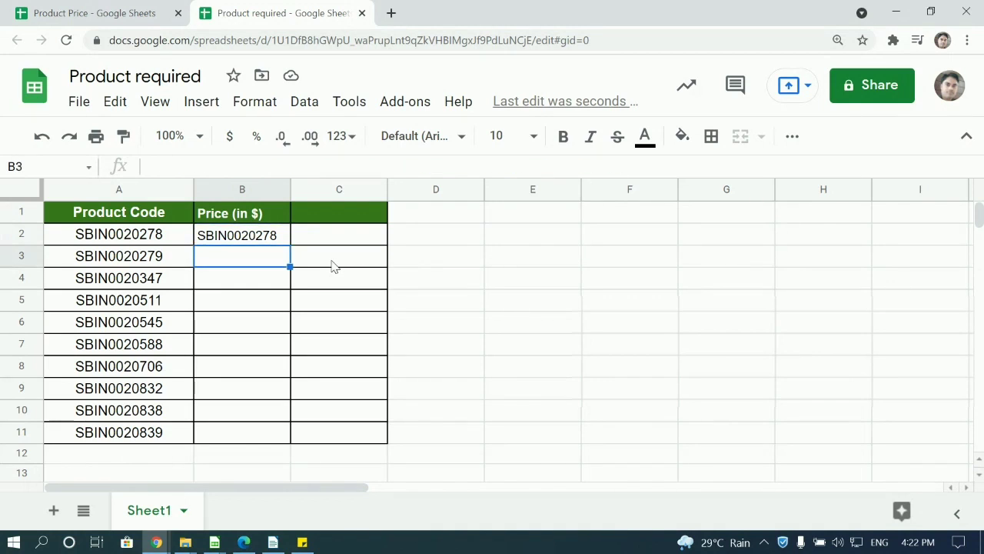
In B3, type =vlookup(A3, with an IMPORTRANGE quoting the pasted Product Price ID.
type("=")
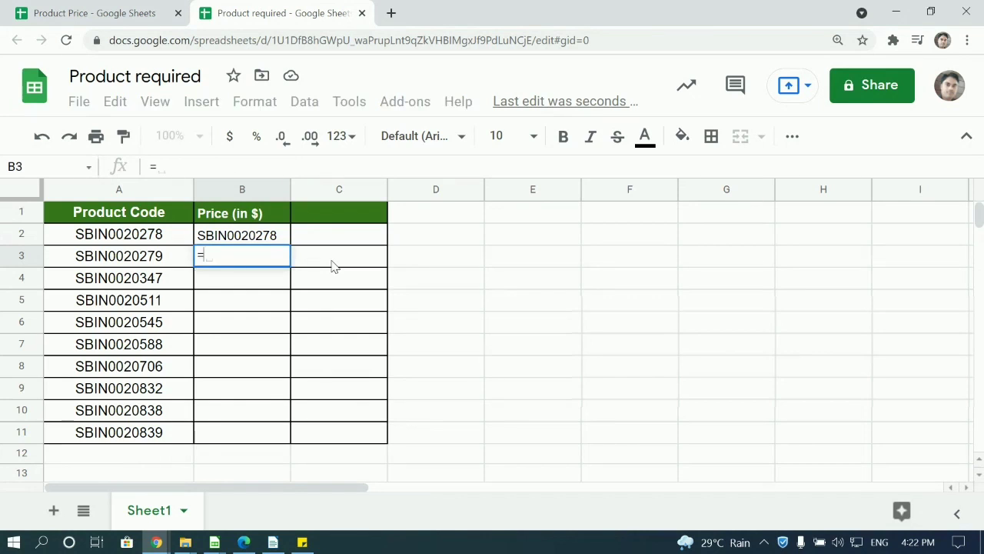
type("vlookup")
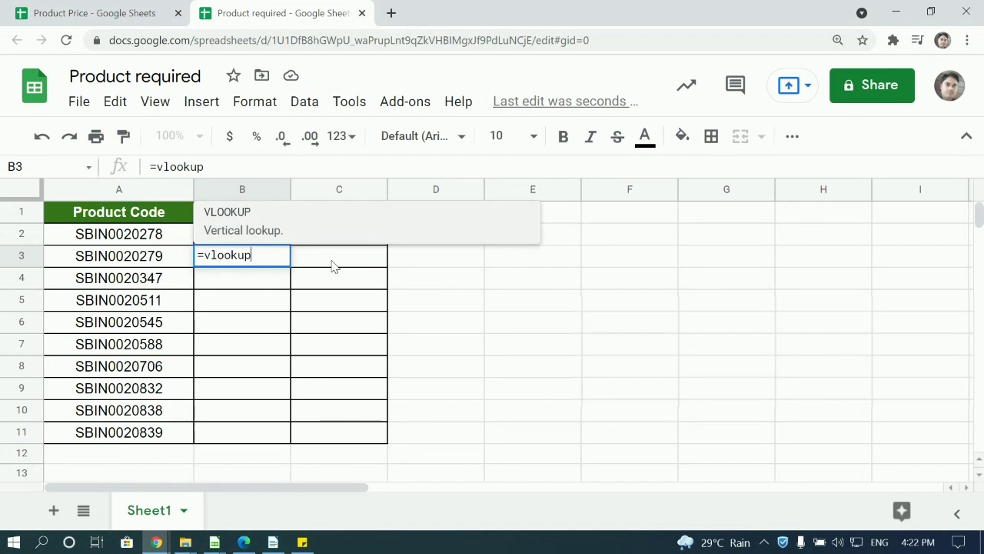
type("(A3")
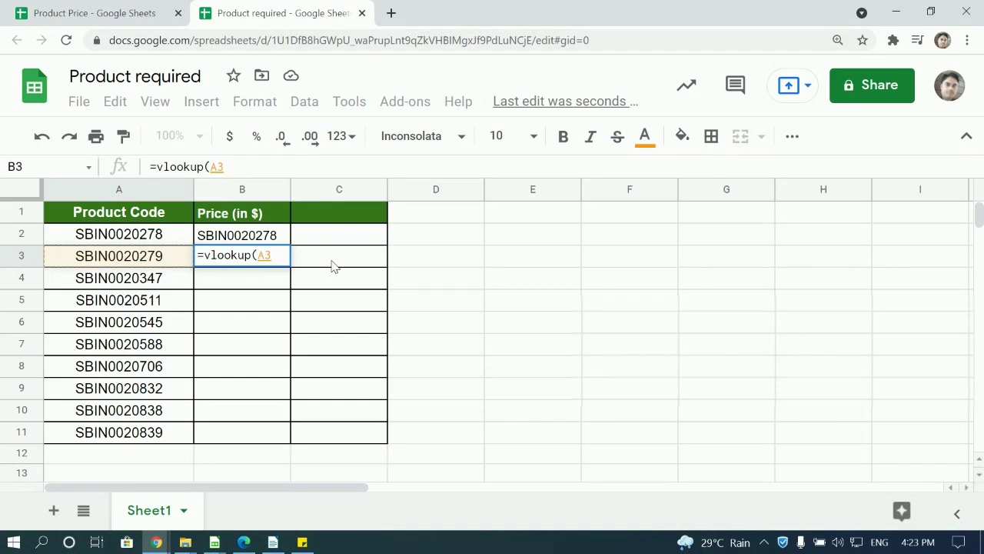
type(",")
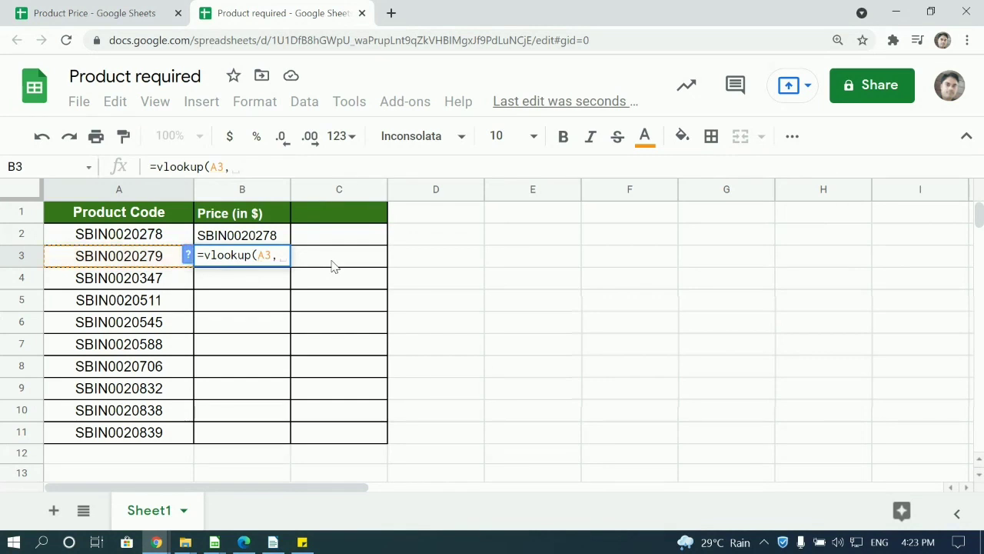
type("imp")
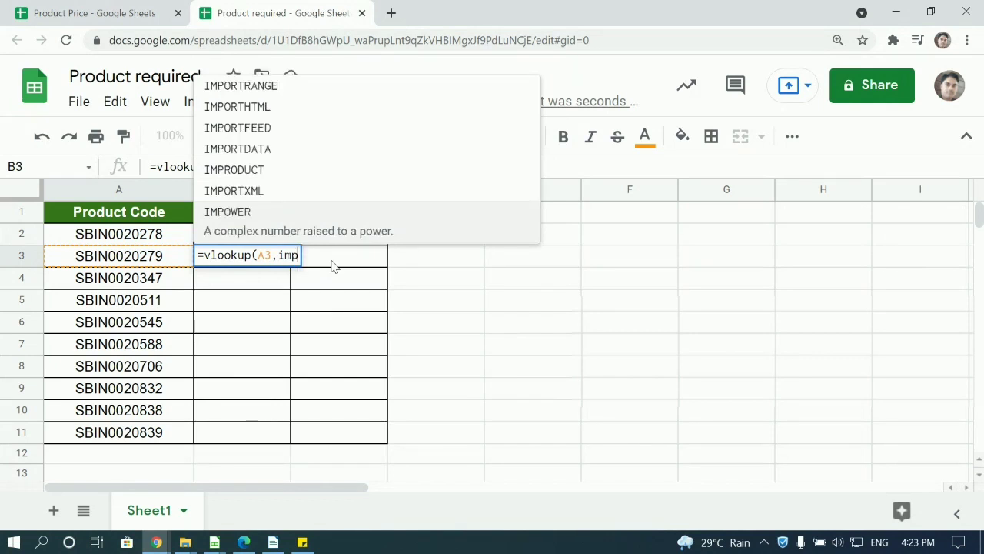
type("o")
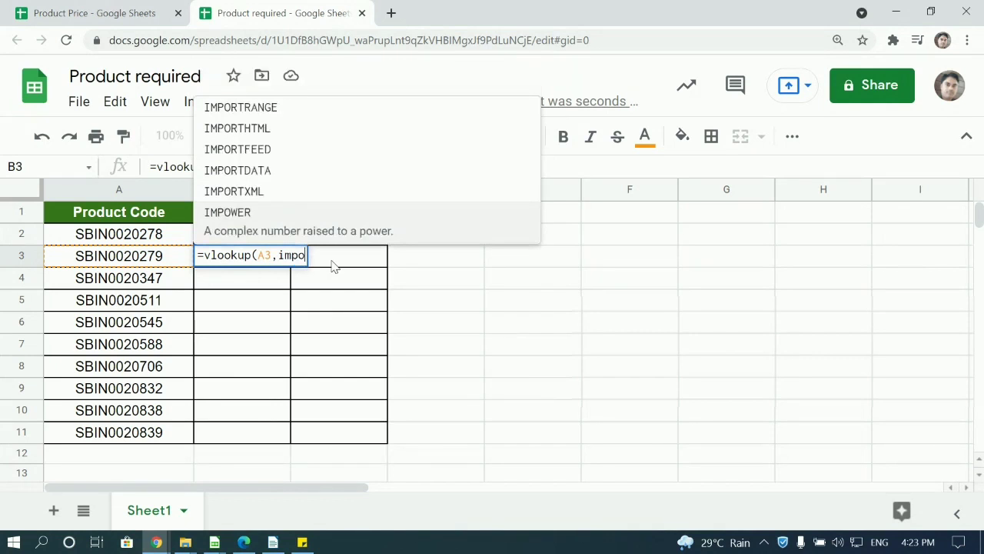
left_click(320, 113)
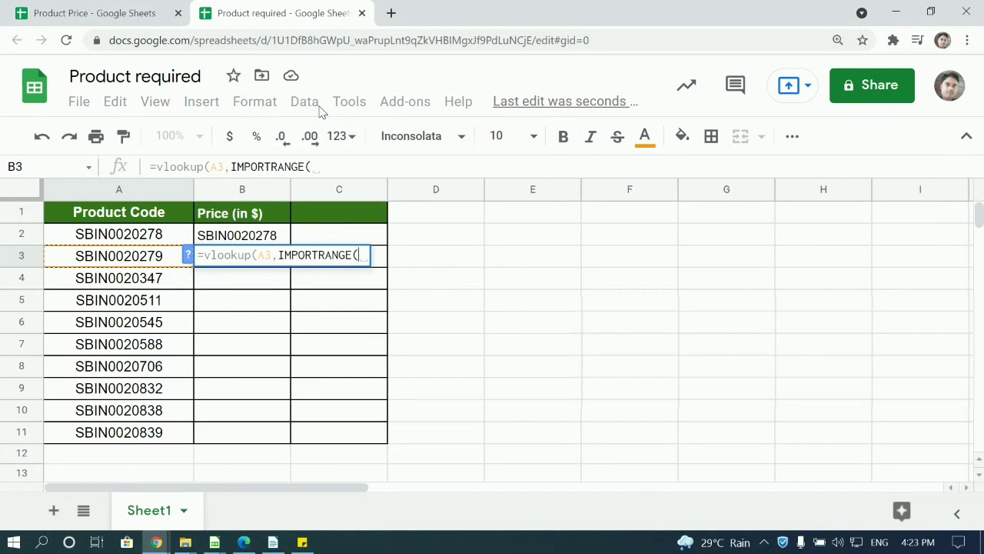
type("\"")
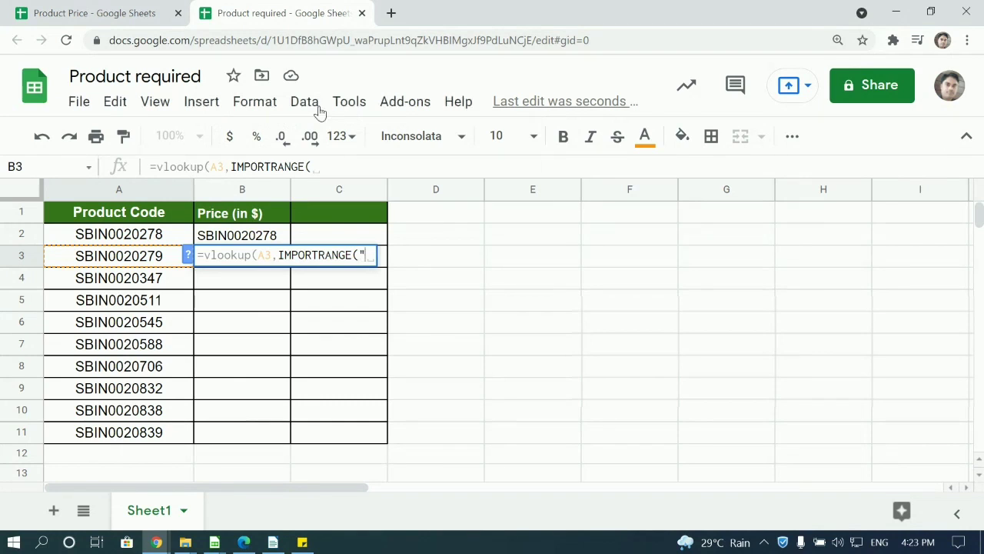
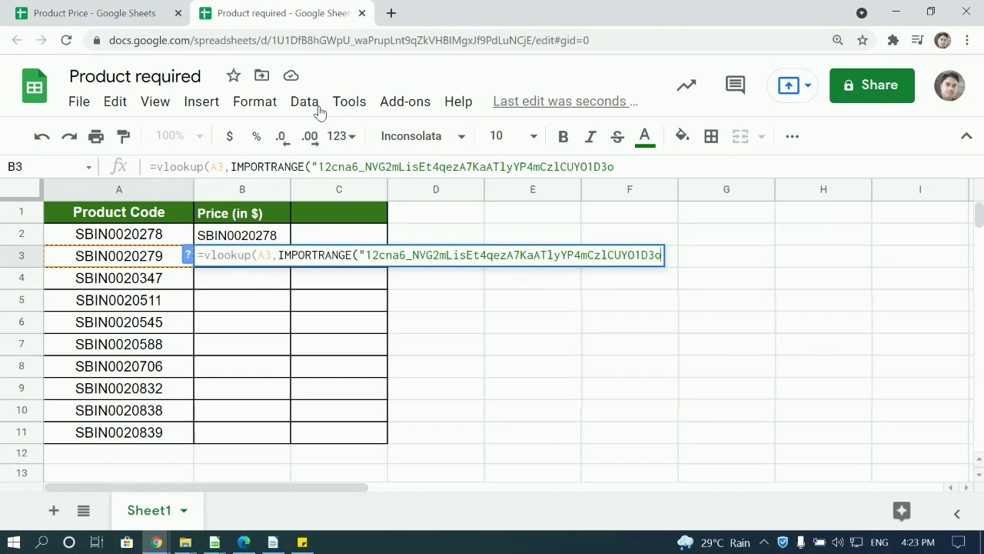
type("\",")
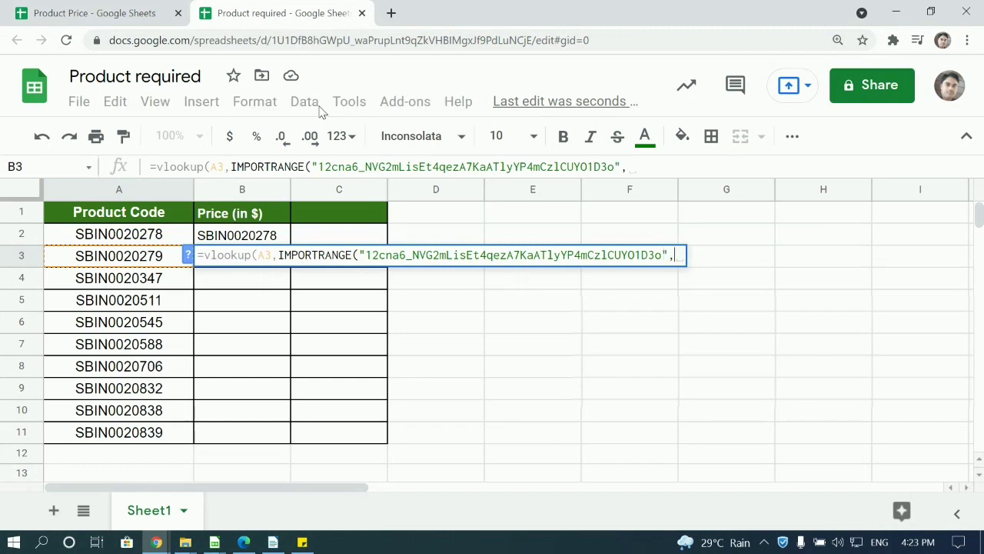
type("\"")
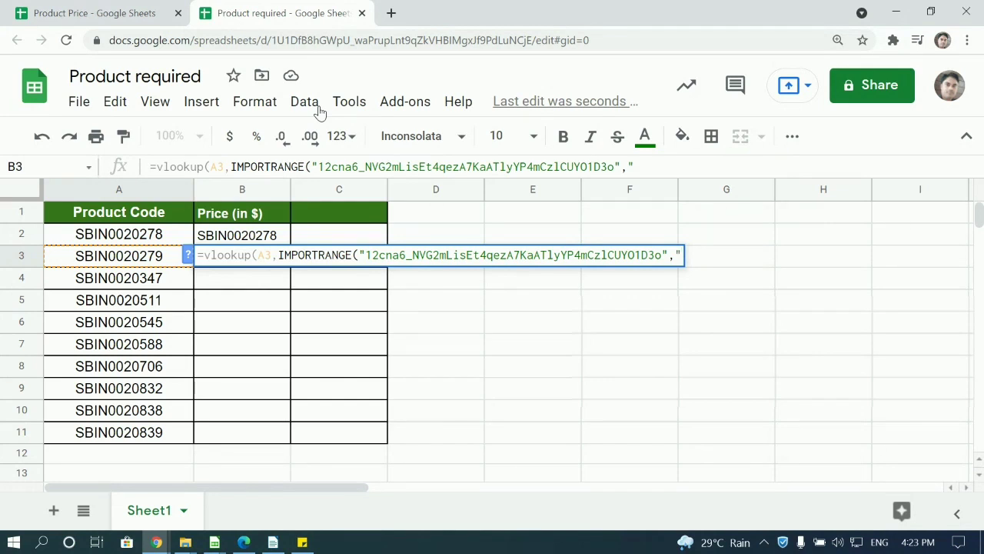
type("'")
Add Data'! to the B3 formula's IMPORTRANGE range argument.
left_click(71, 12)
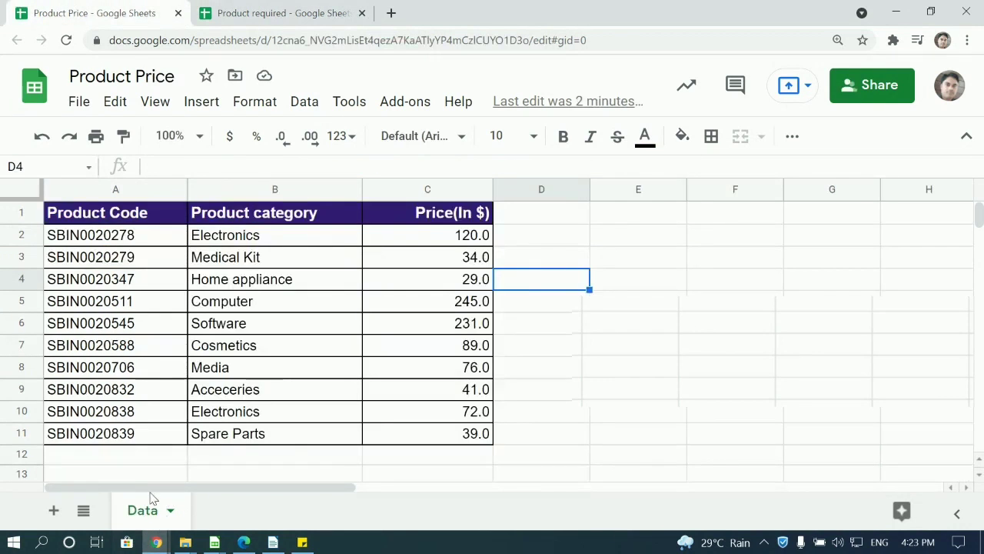
left_click(315, 10)
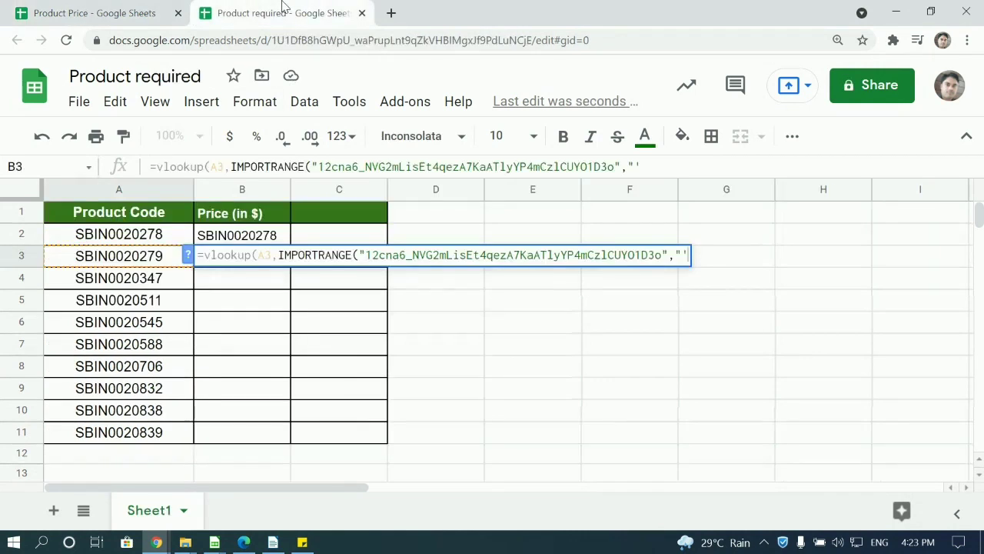
type("Data")
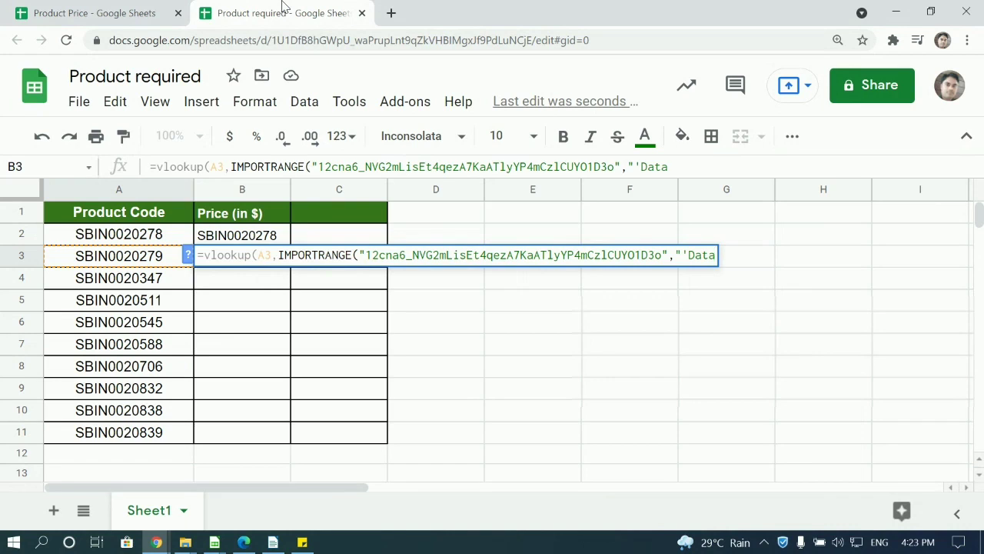
type("'")
type("!")
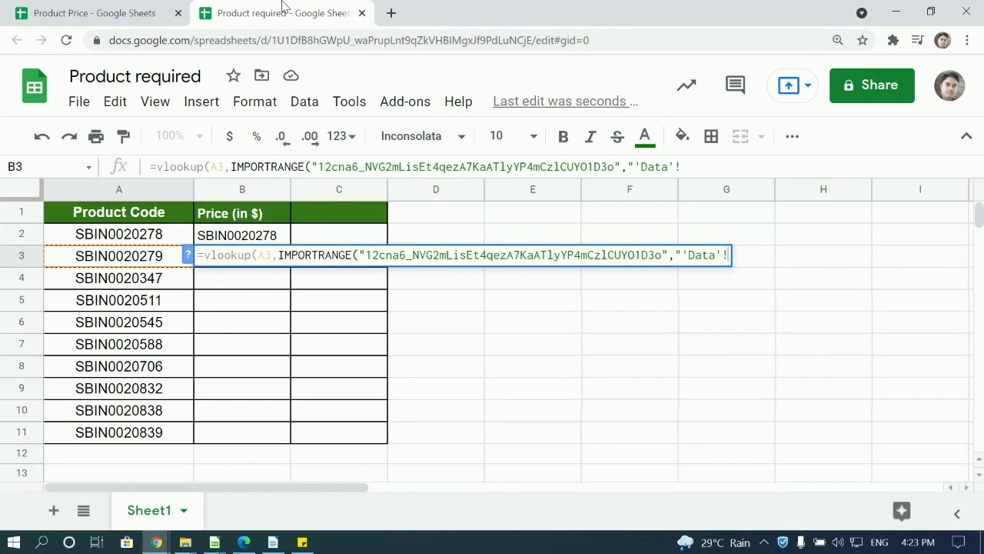
Select the Data sheet's product table and copy its A1:C11 range address.
left_click(89, 6)
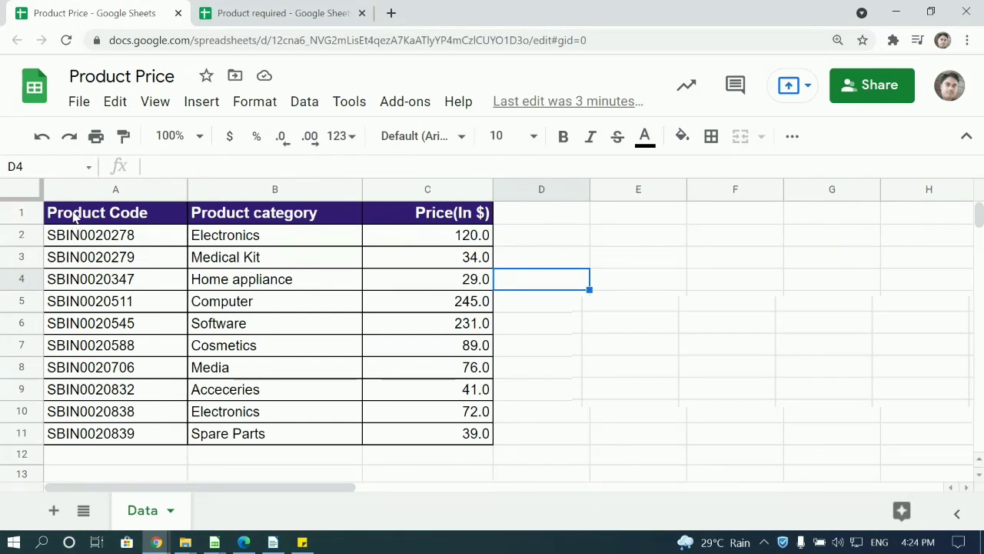
left_click_drag(75, 217, 436, 443)
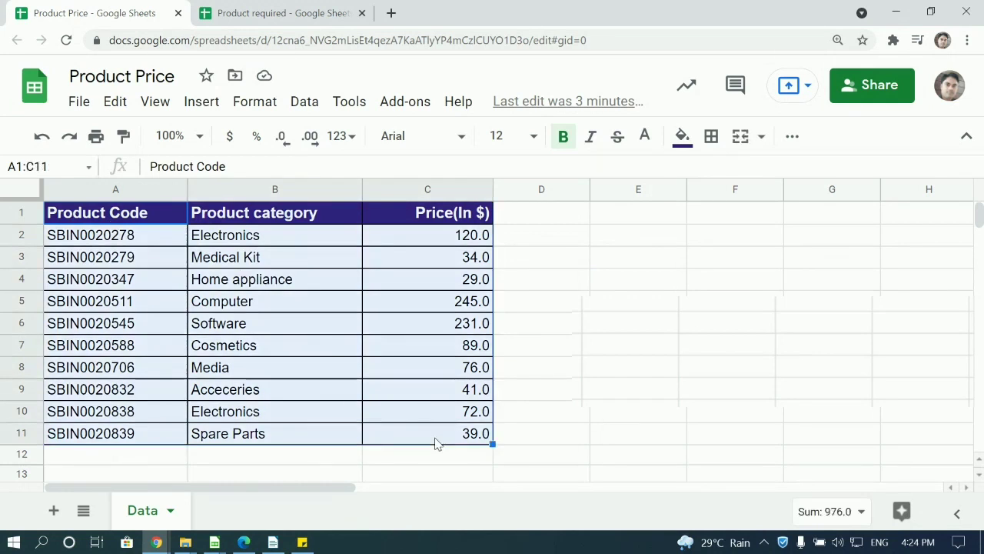
left_click(54, 163)
key("ctrl+c")
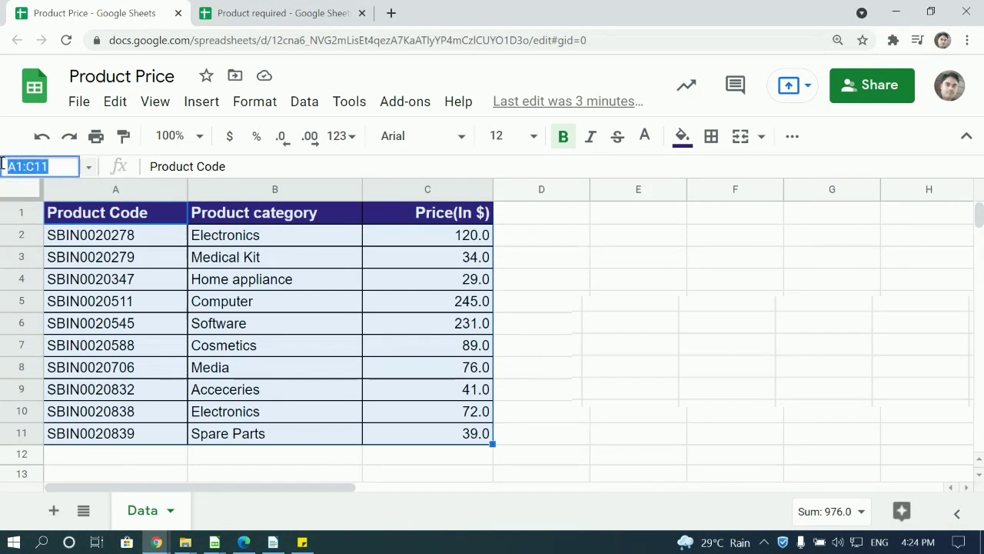
left_click(240, 8)
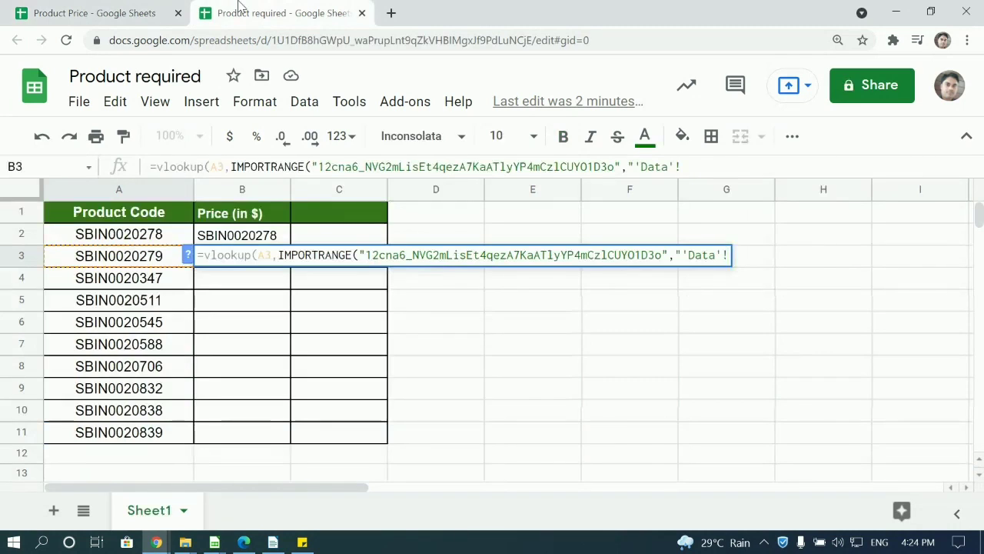
Complete B3 as VLOOKUP over 'Data'!A1:C11, column 3, exact match, showing 34.
key("ctrl+v")
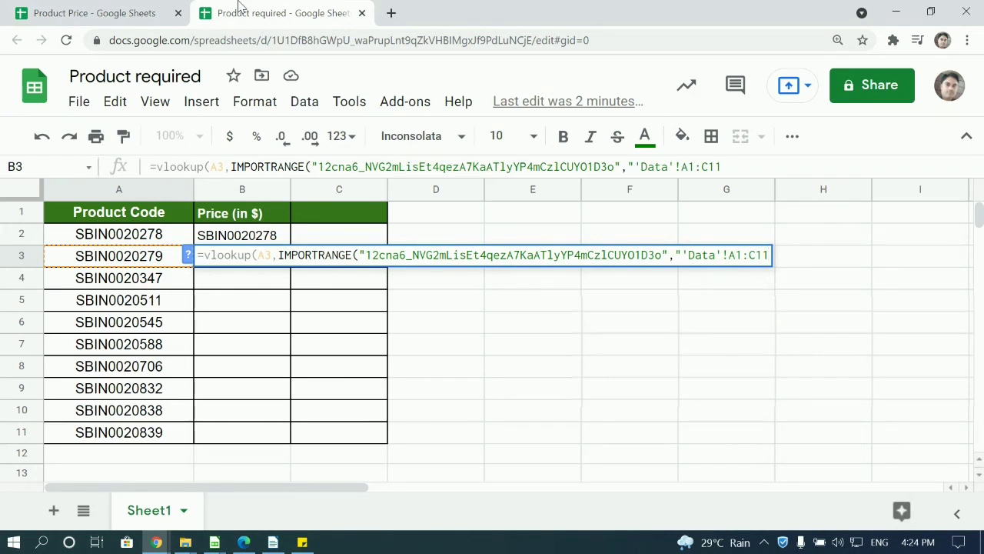
type("\")")
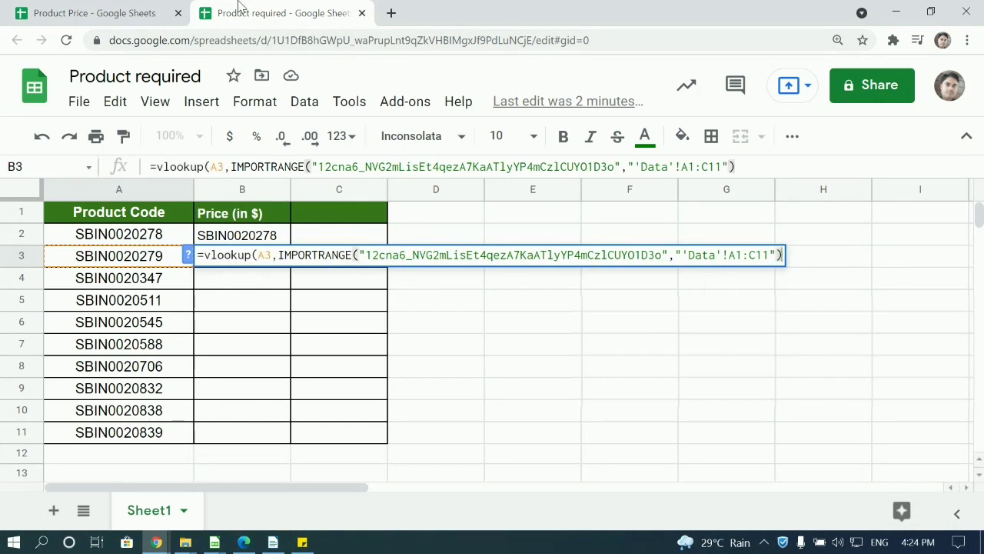
type(",")
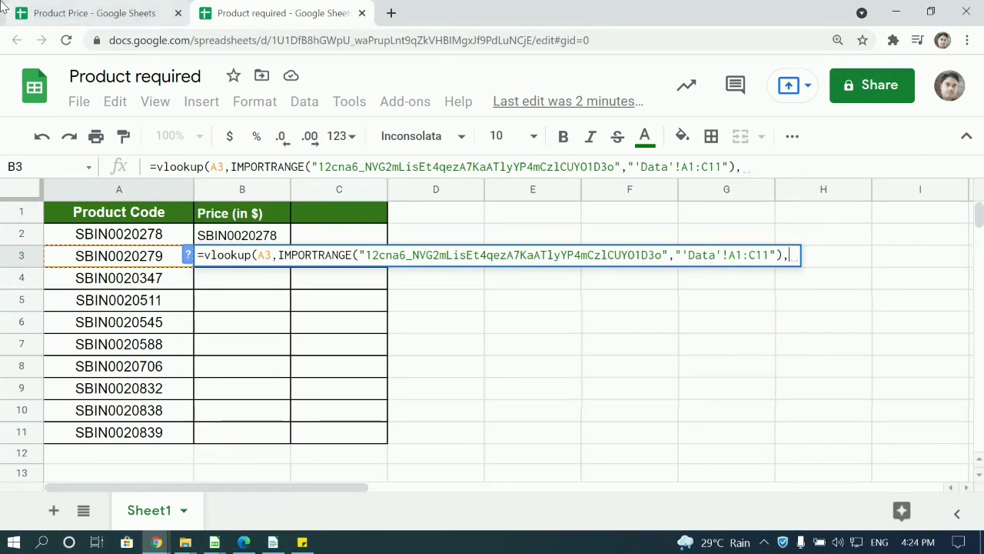
left_click(106, 11)
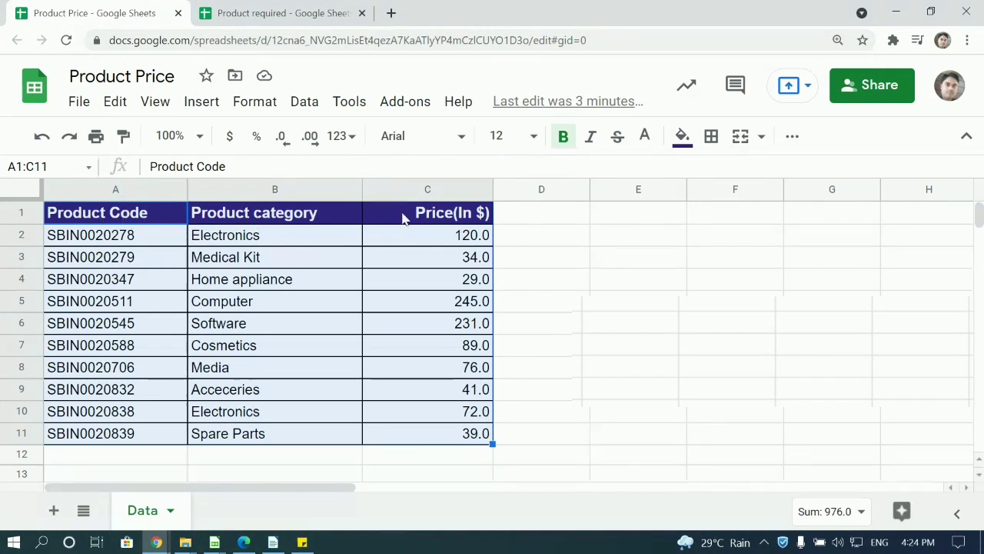
left_click(254, 13)
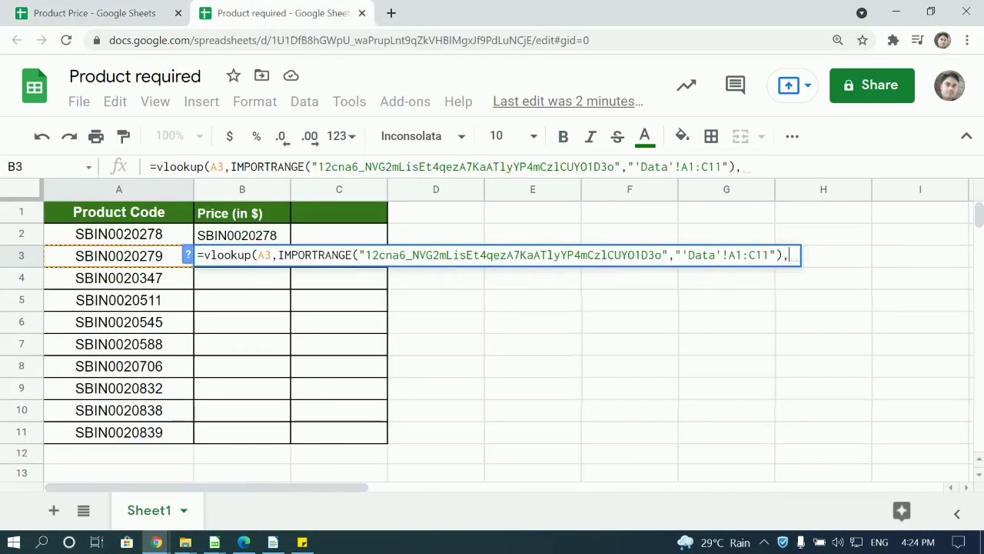
type("3")
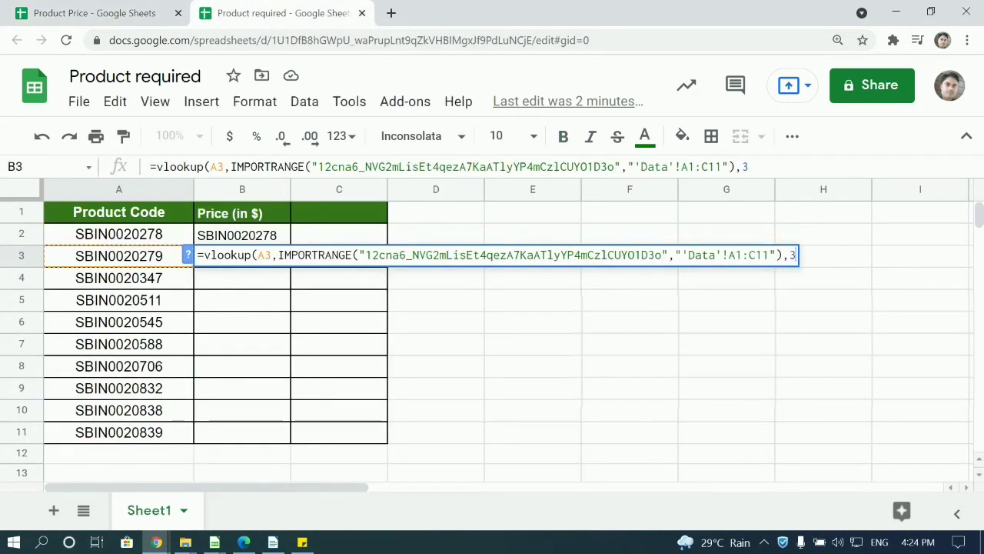
type(",")
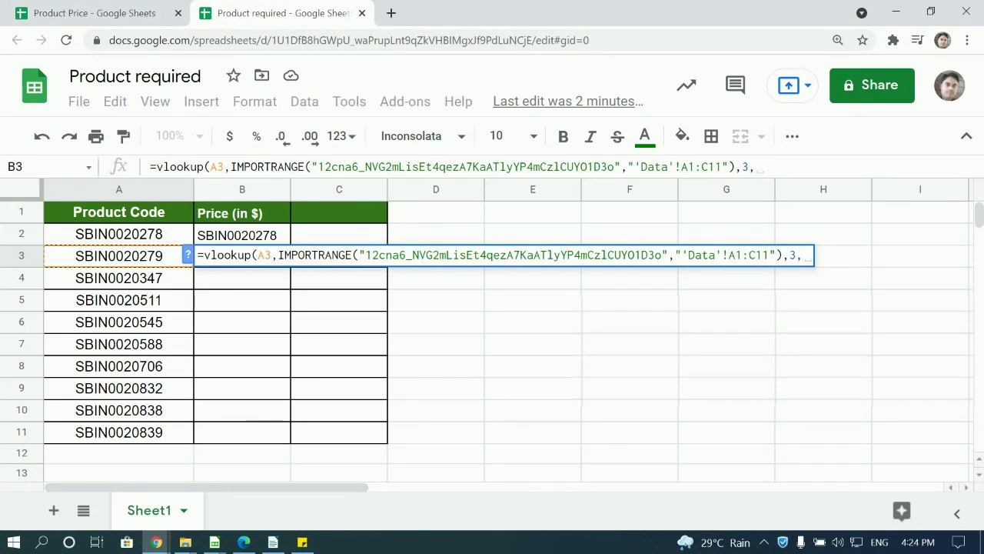
type("0")
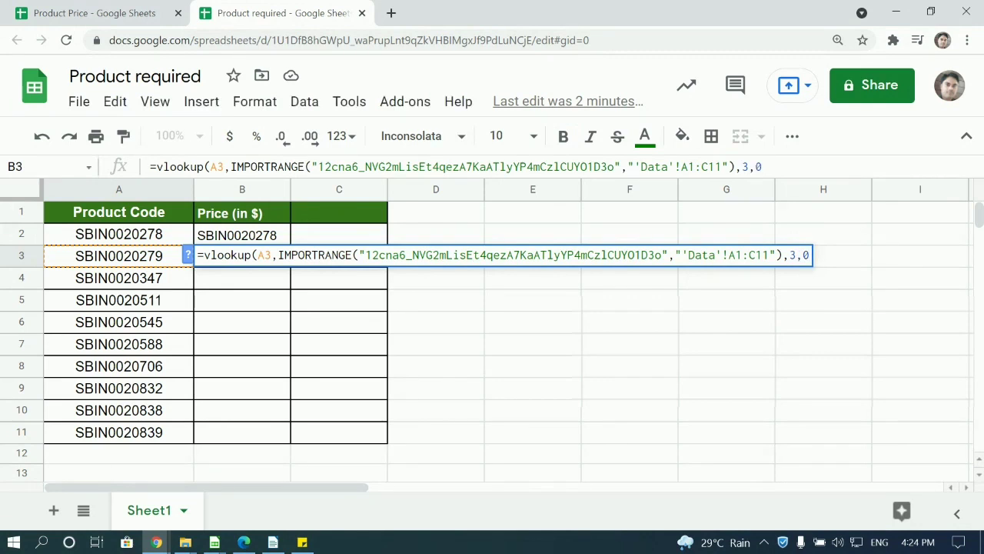
type(")")
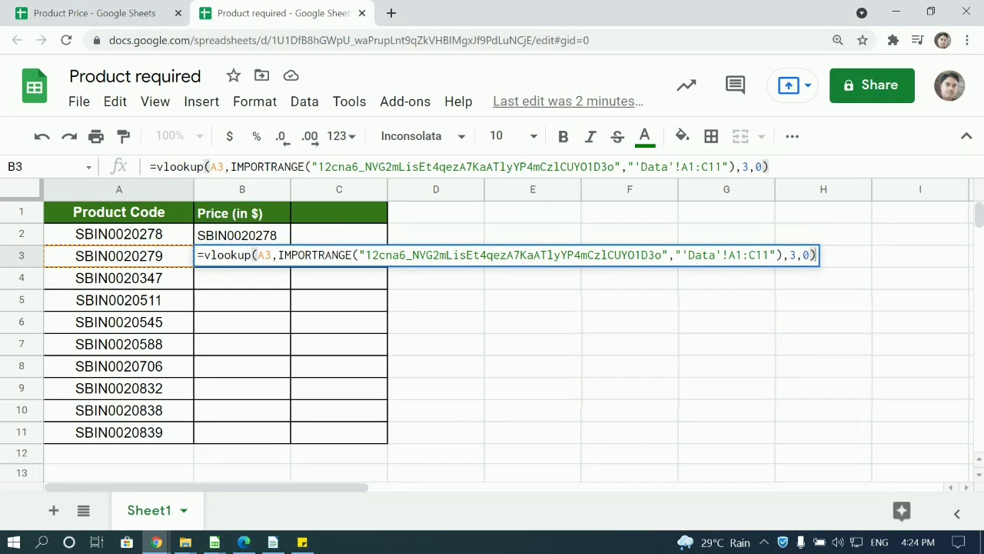
key("Return")
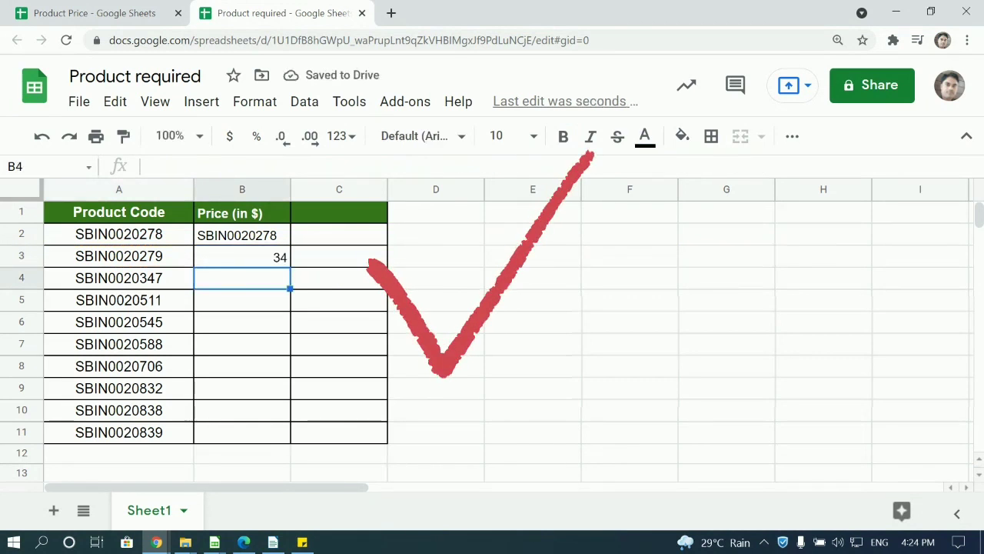
Copy B3's lookup formula and fill it down through B11.
left_click(241, 256)
key("ctrl+c")
key("Down")
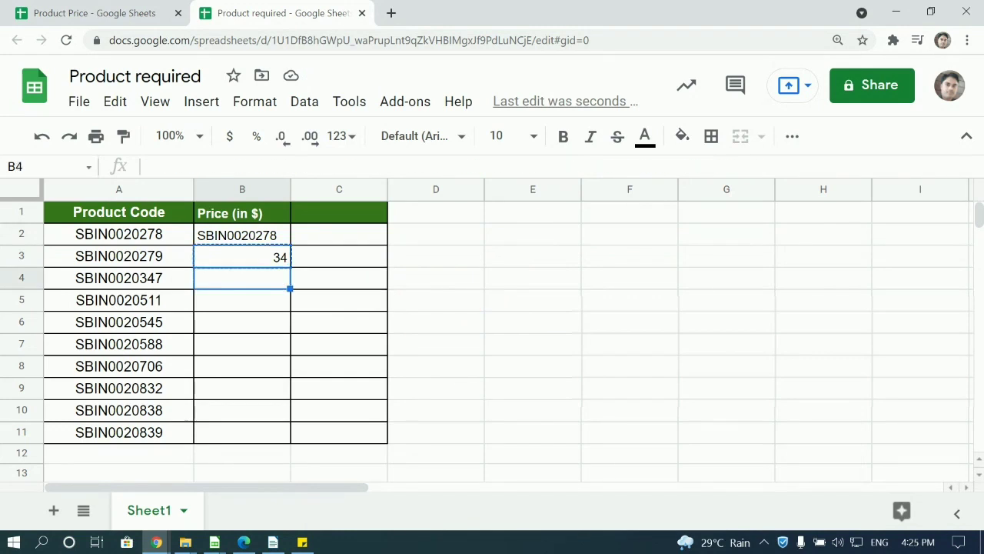
key("Up")
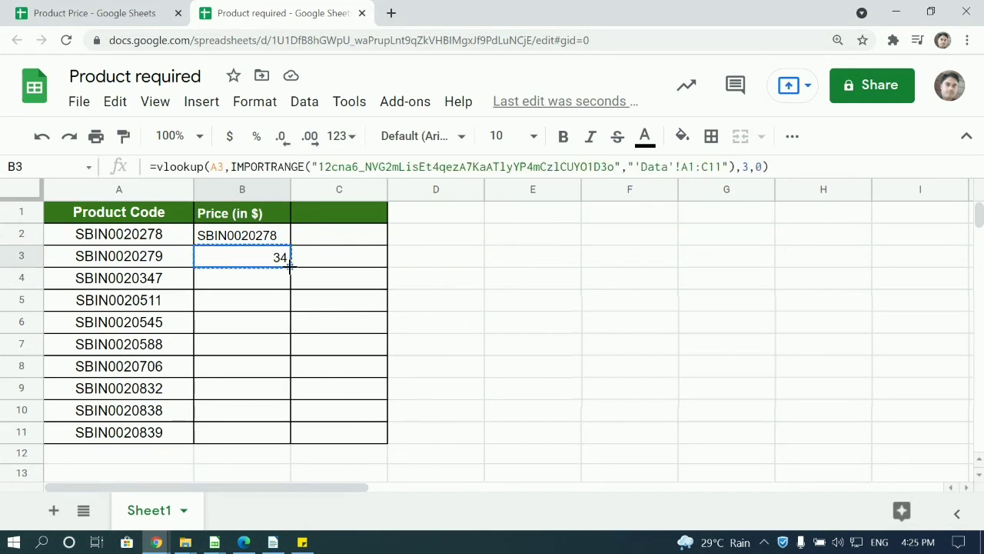
left_click_drag(289, 265, 288, 442)
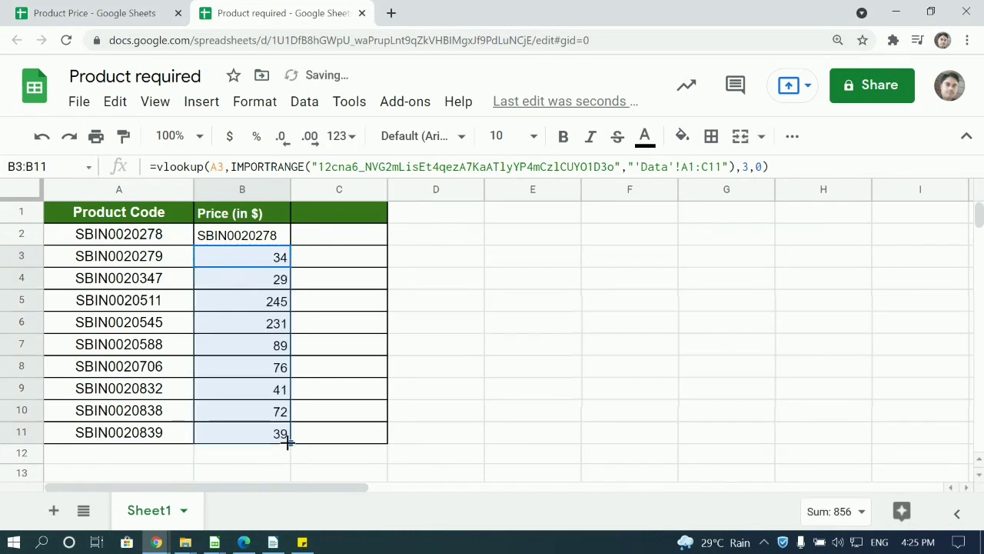
Paste B3's lookup formula into B2 and check that B4 looks up A4.
left_click(258, 261)
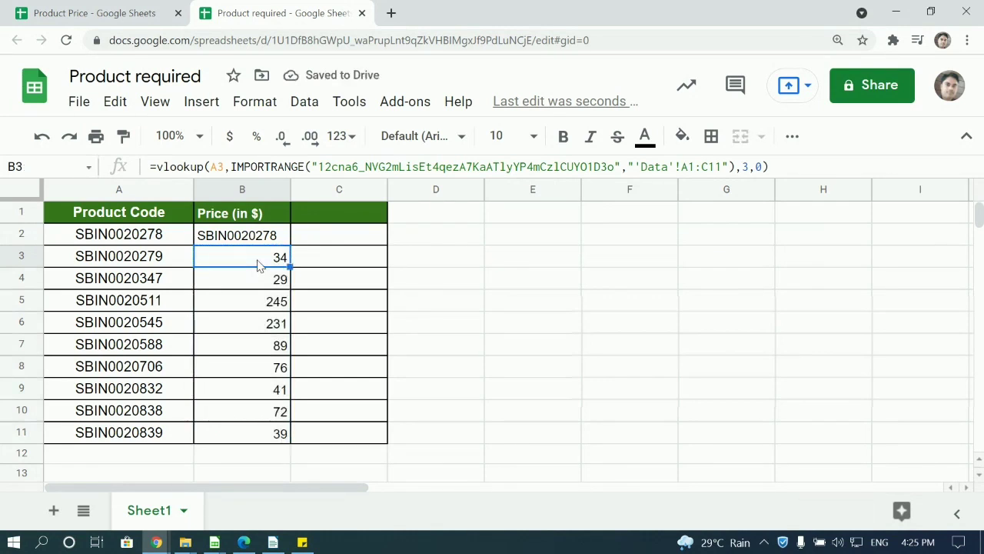
key("ctrl+c")
key("Up")
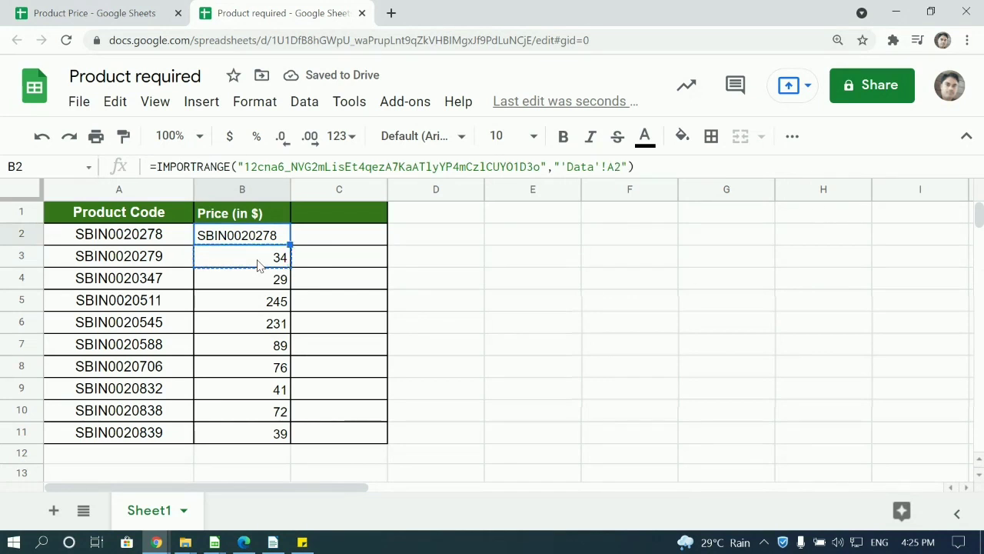
key("ctrl+v")
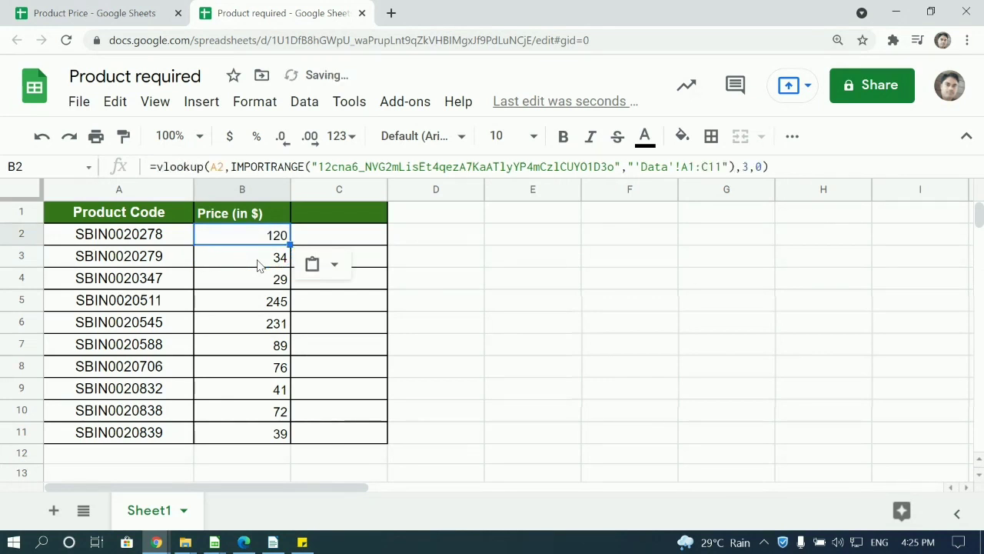
left_click(462, 255)
left_click(262, 278)
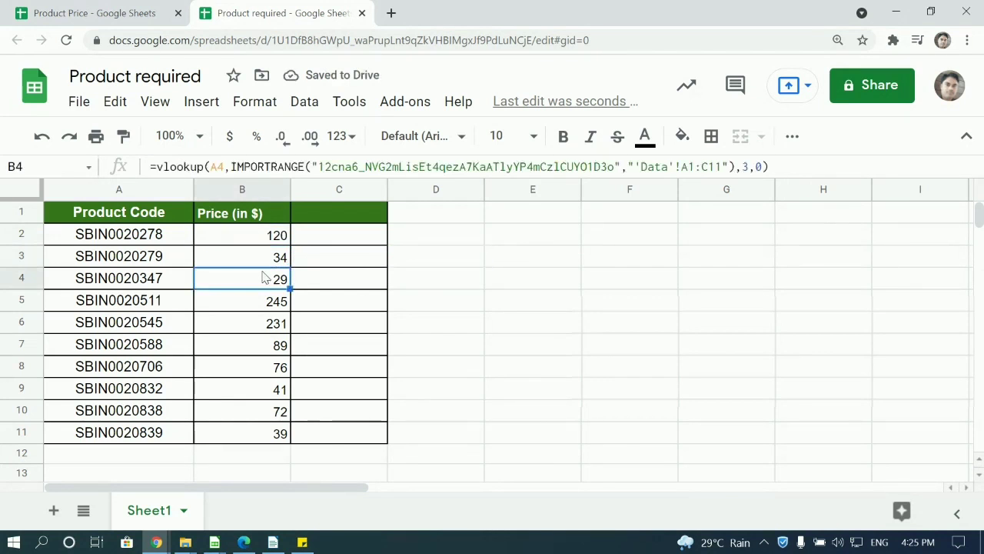